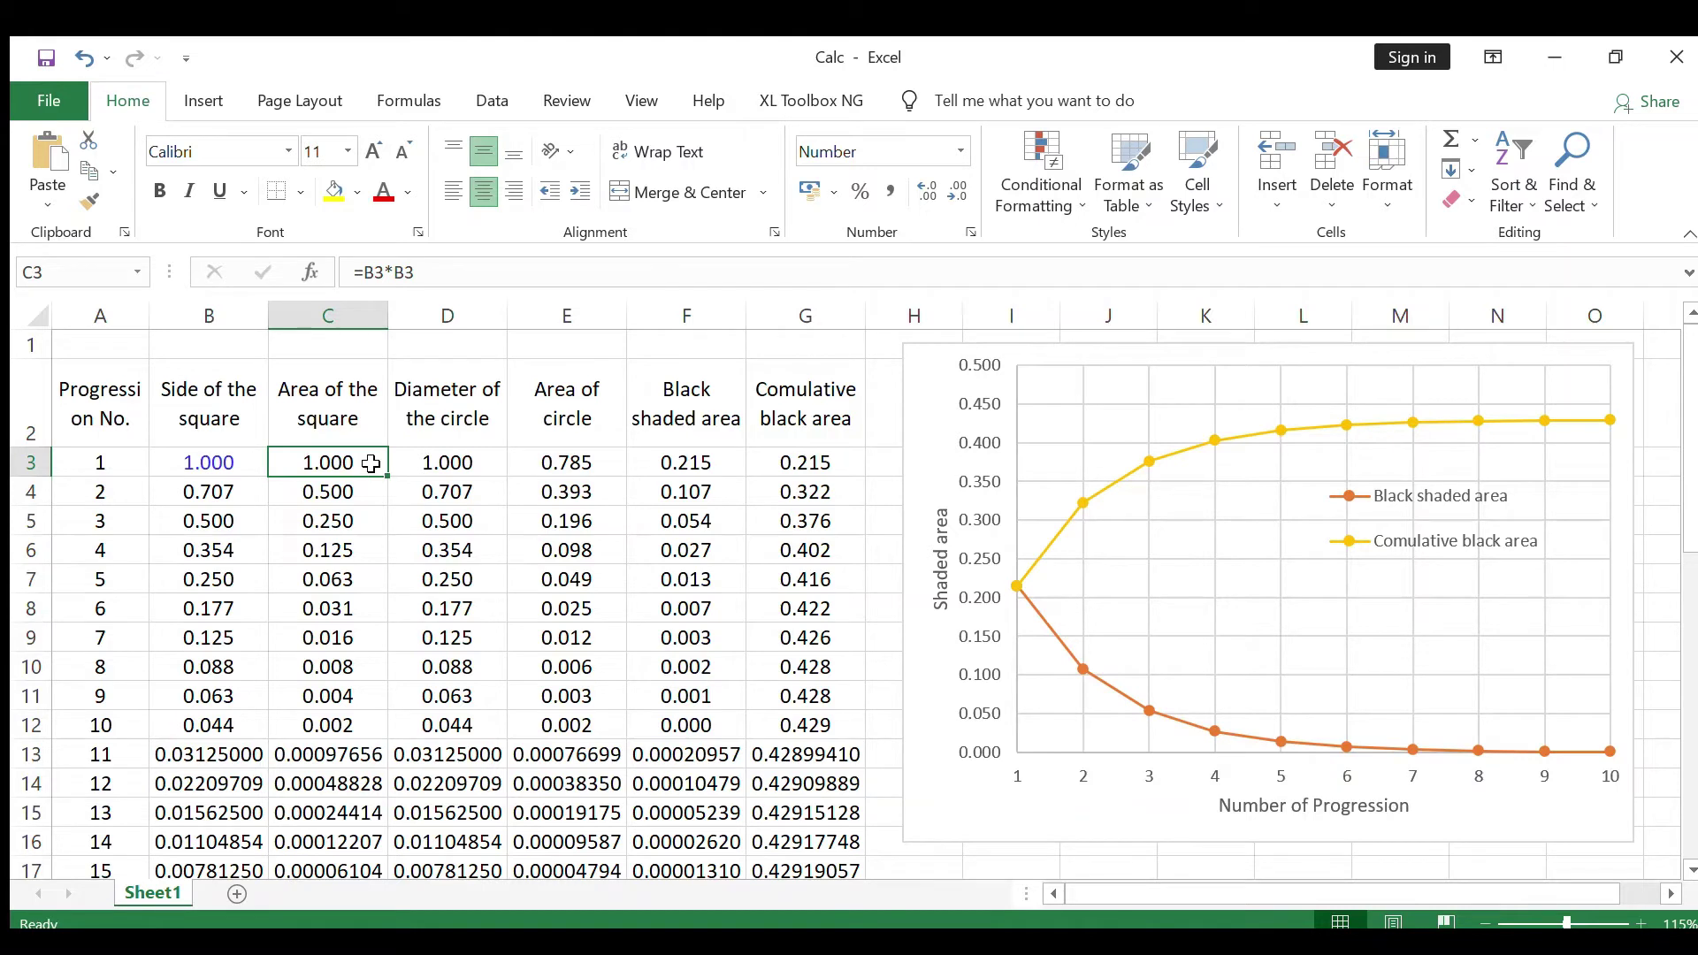
Step: Inspect the first progression's formulas for the circle diameter in D3 and the circle area in E3
{"action": "left_click", "coordinate": [494, 465]}
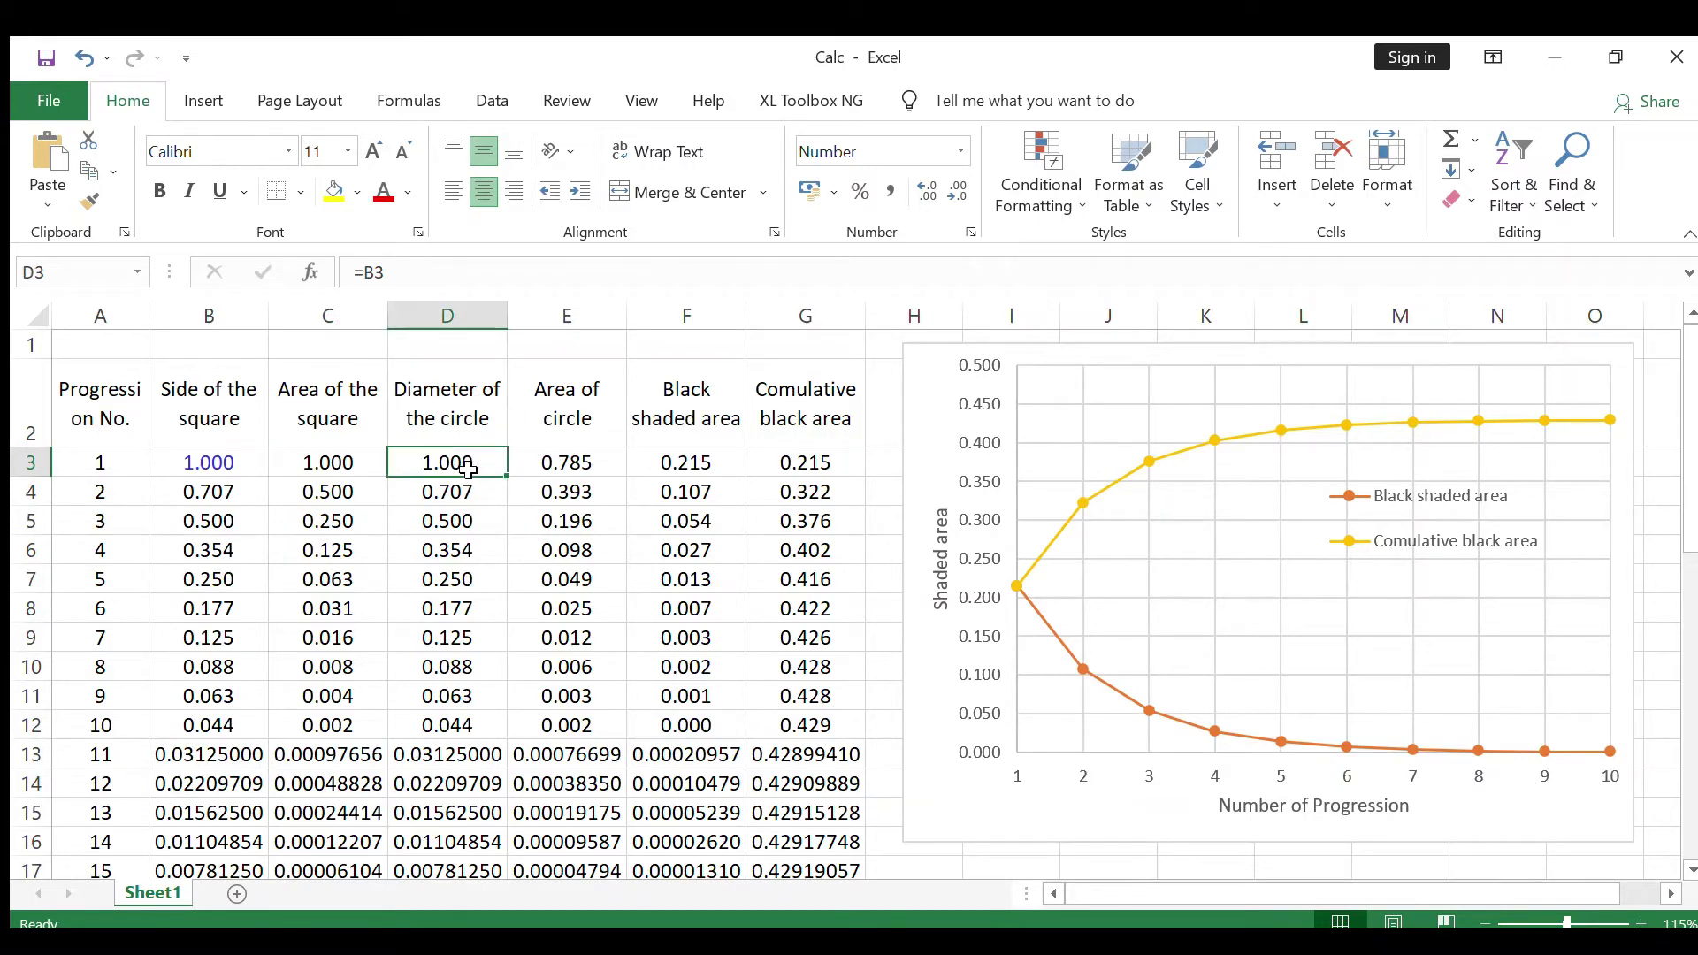
{"action": "left_click", "coordinate": [591, 460]}
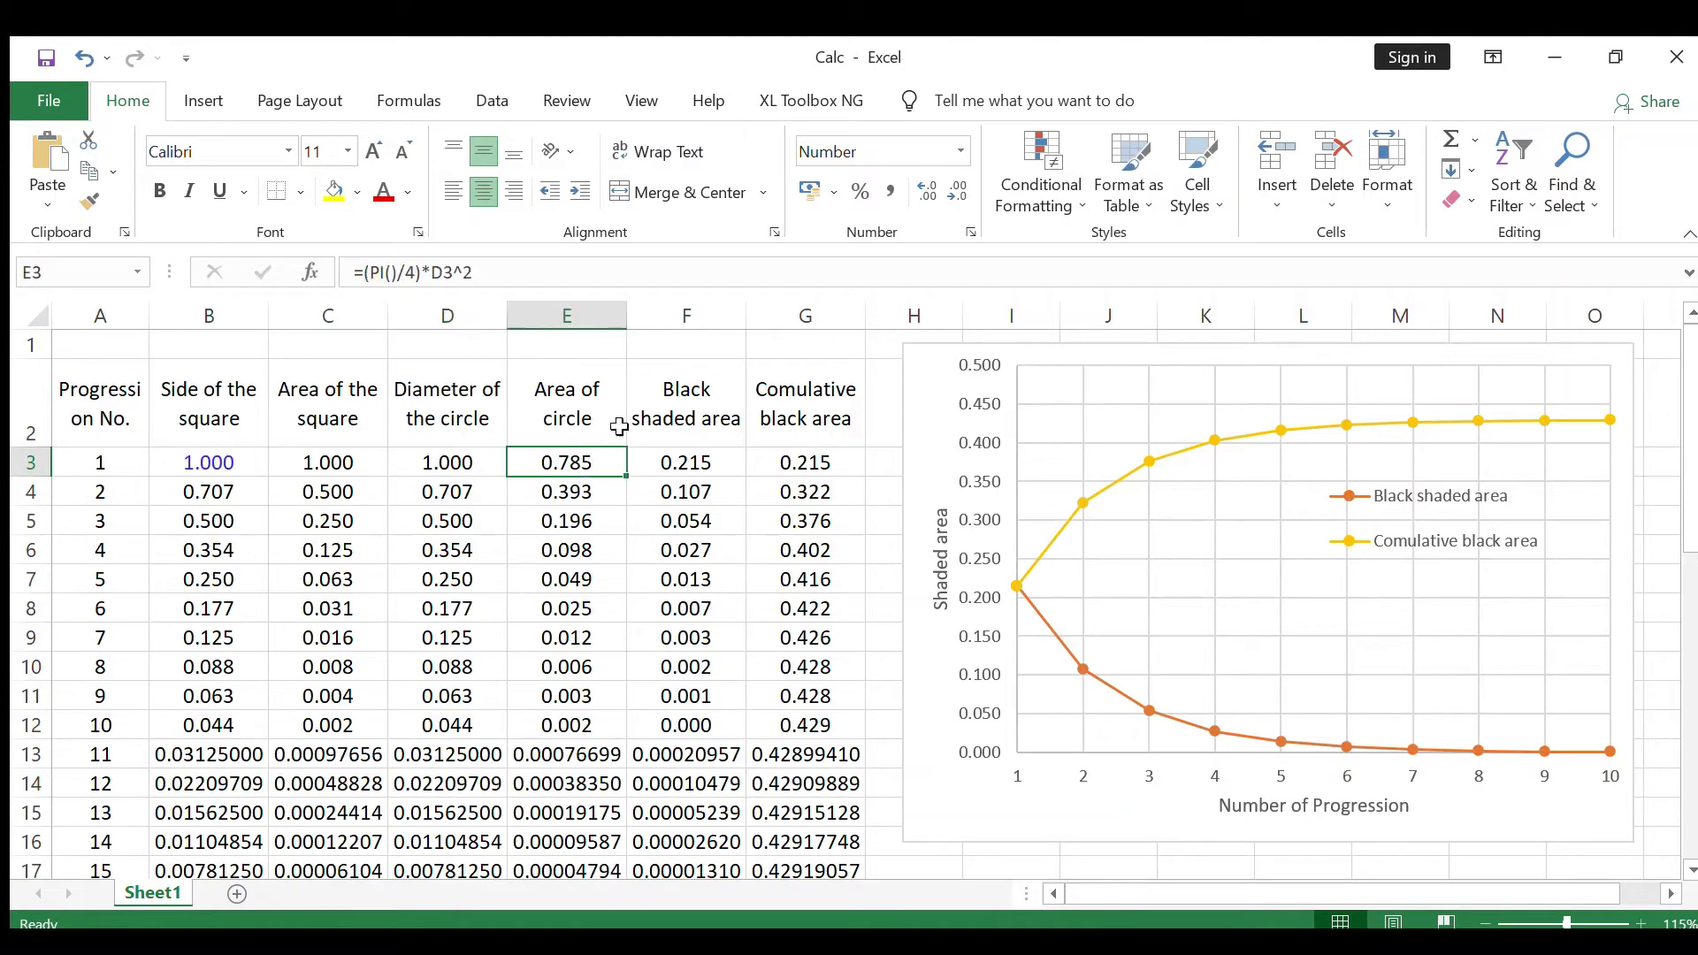
{"action": "left_click", "coordinate": [459, 464]}
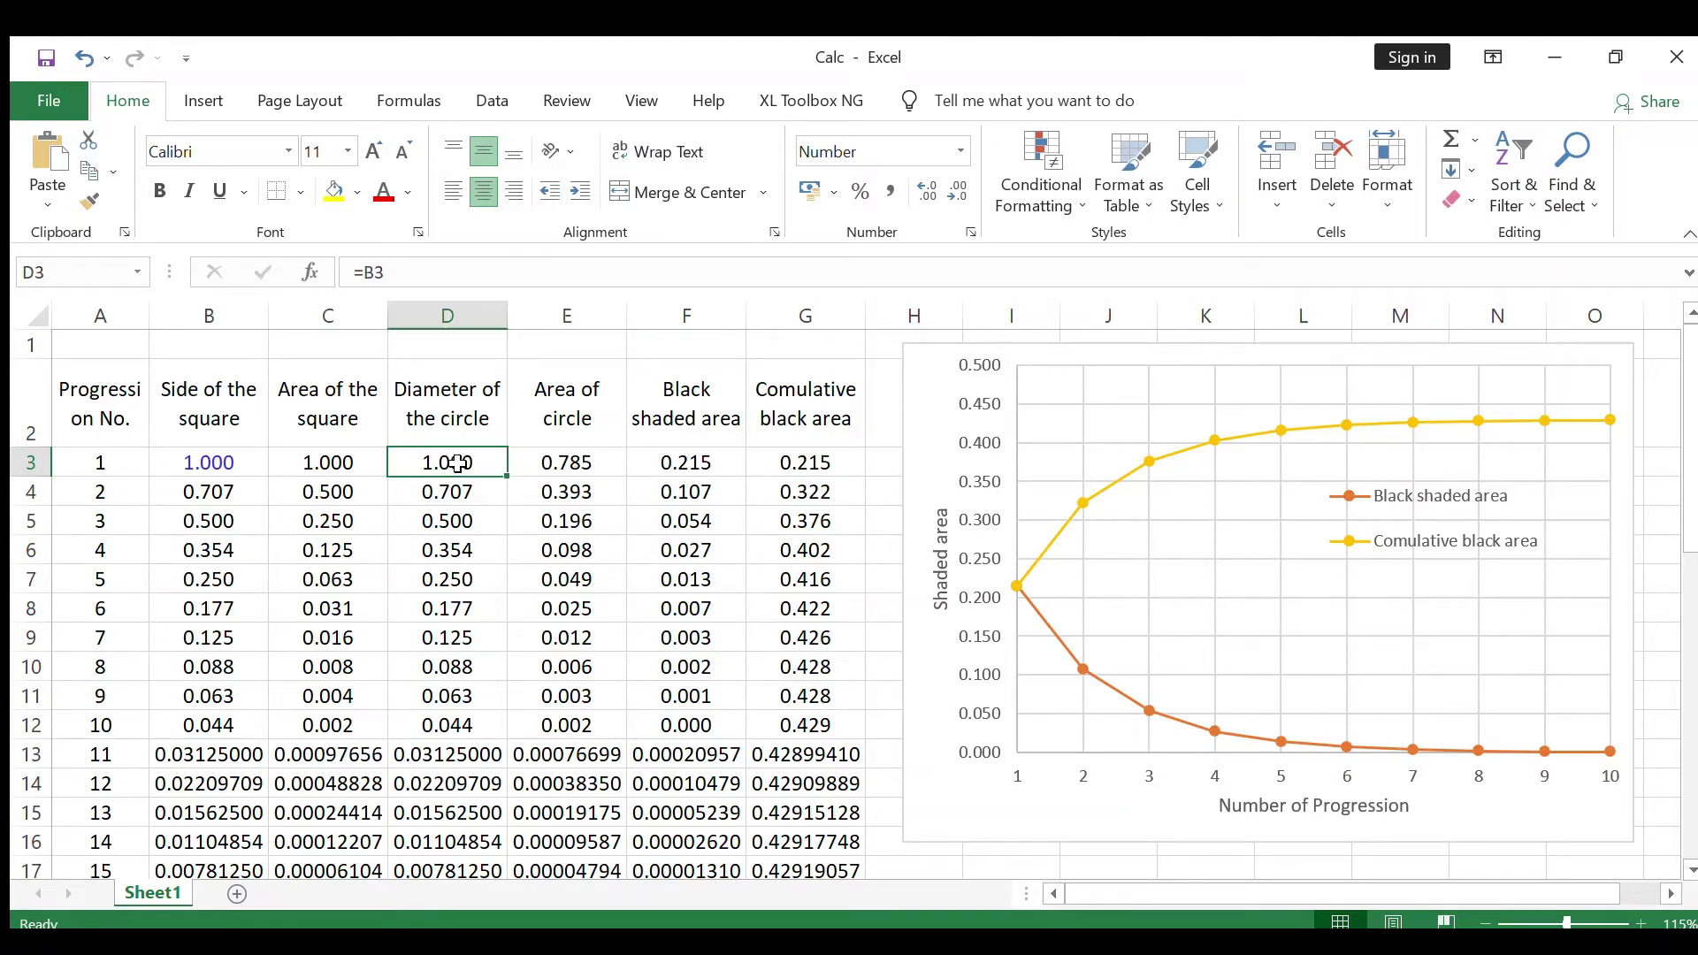
{"action": "left_click", "coordinate": [584, 464]}
Step: Trace the black shaded area formula in F3 back to the square area in column C and circle area in column E
{"action": "left_click", "coordinate": [713, 460]}
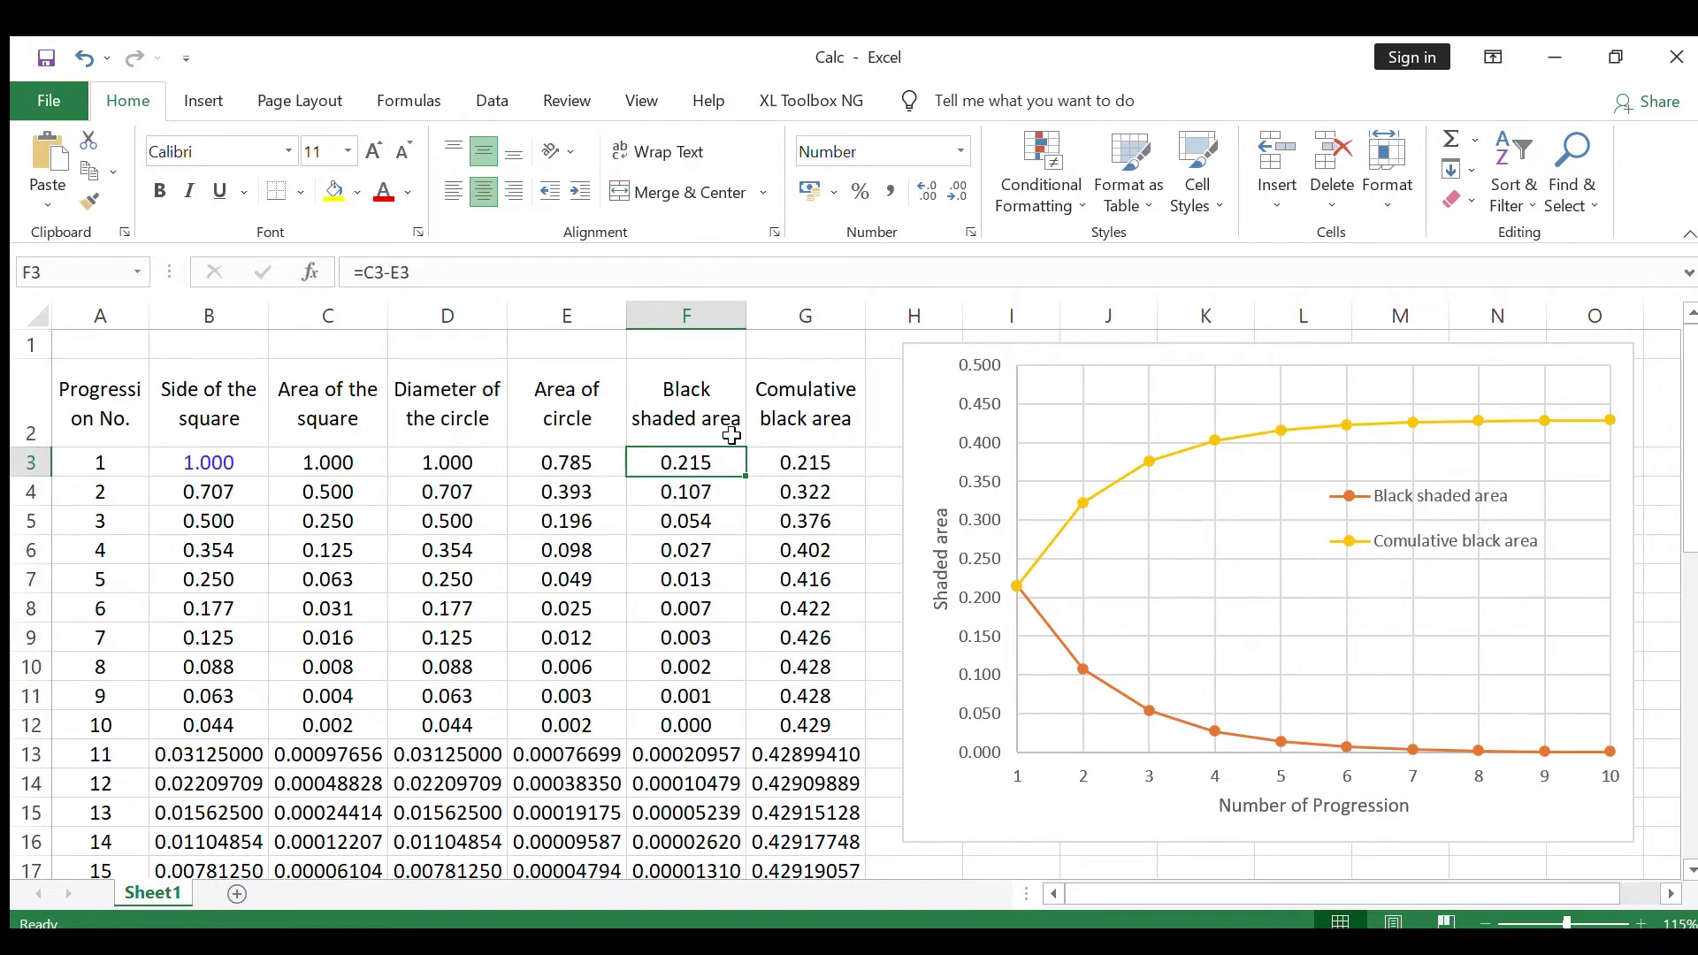
{"action": "left_click", "coordinate": [330, 462]}
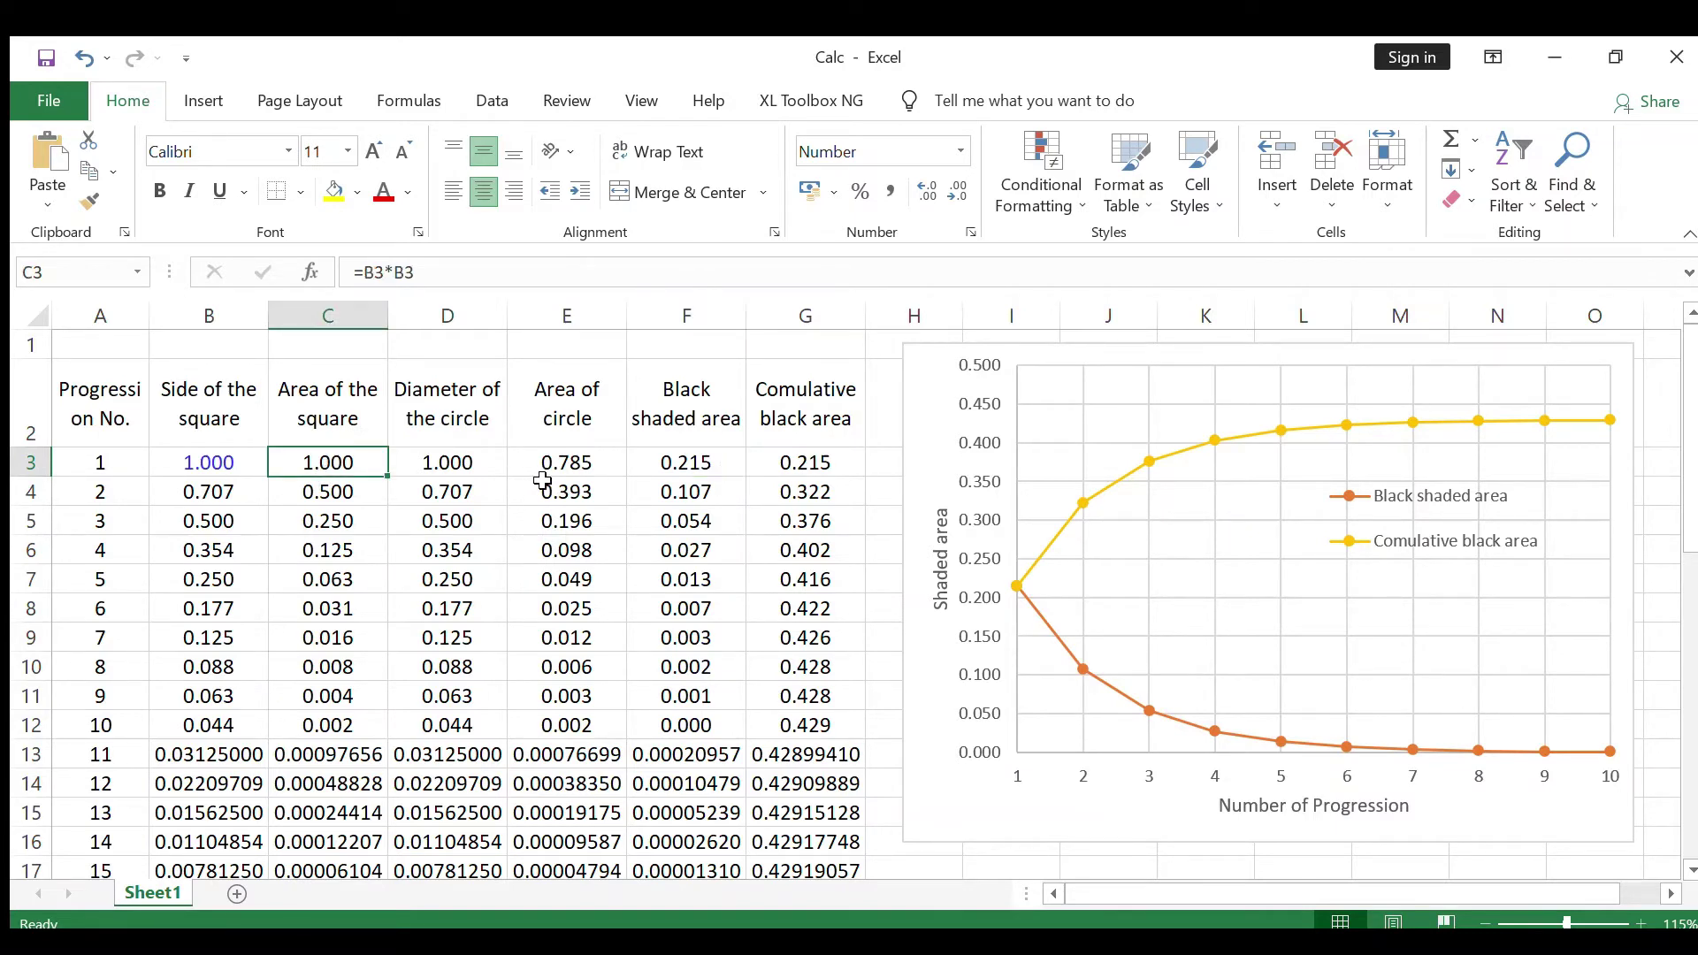
{"action": "left_click", "coordinate": [593, 459]}
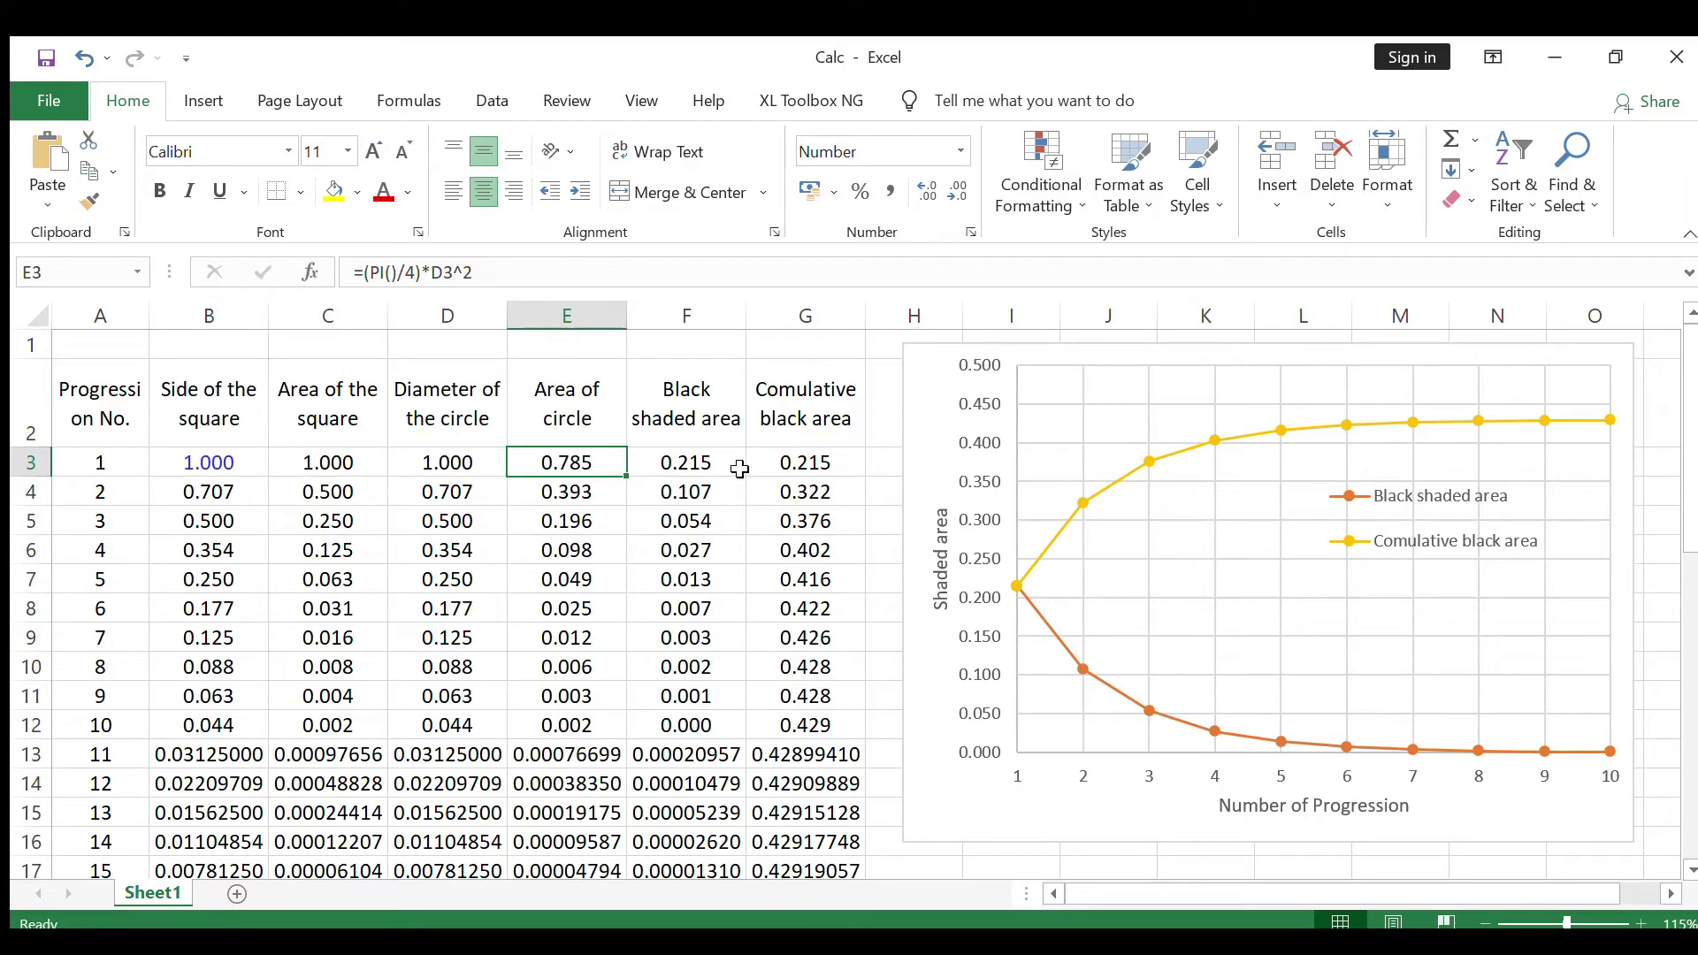
{"action": "left_click", "coordinate": [836, 468]}
{"action": "left_click", "coordinate": [327, 316]}
{"action": "left_click", "coordinate": [620, 320], "text": "ctrl"}
{"action": "left_click", "coordinate": [620, 320]}
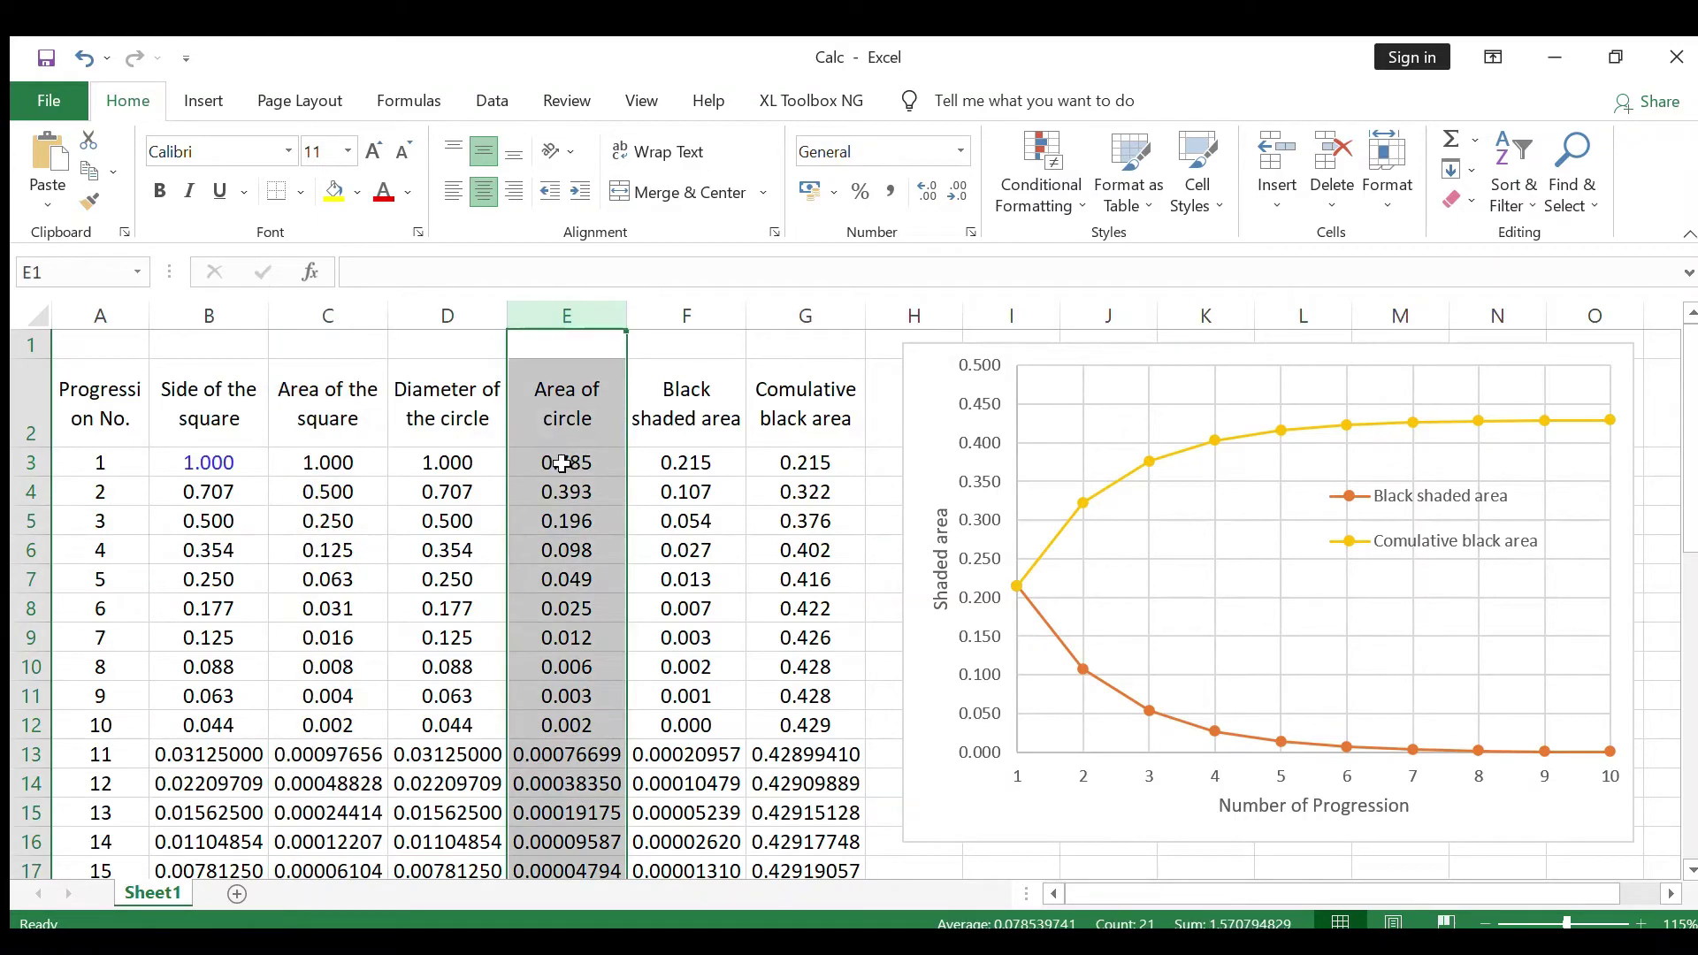
{"action": "left_click", "coordinate": [722, 454]}
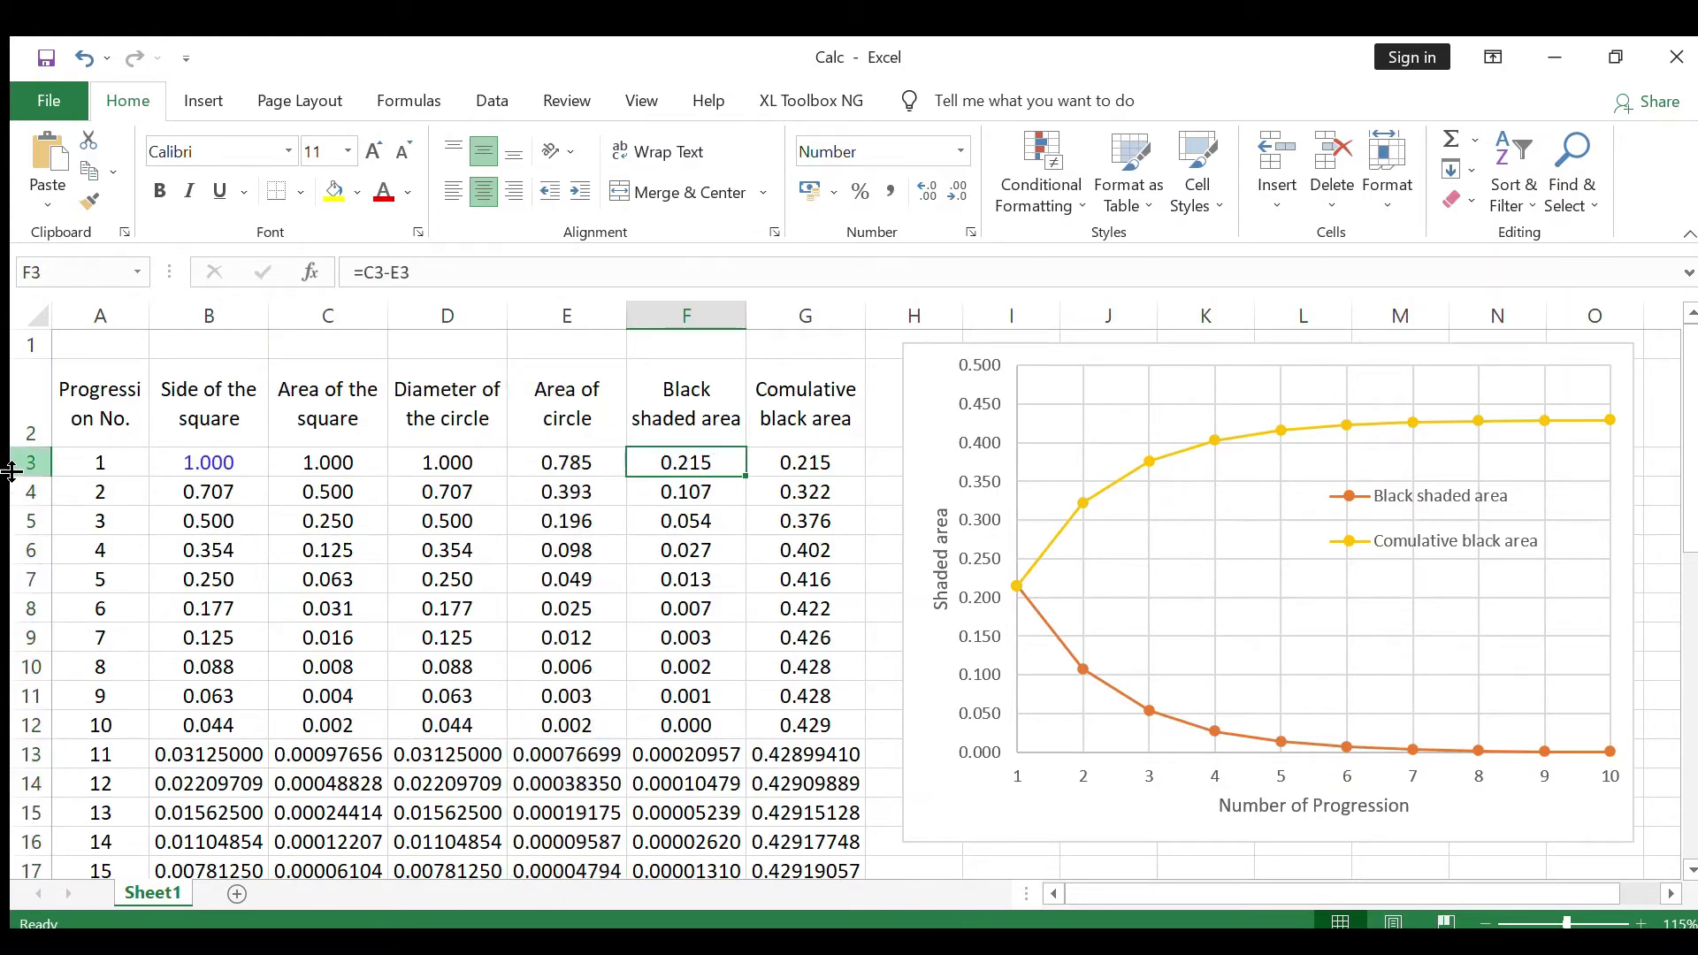
Step: Examine the cumulative black area column and its first-progression formula in G3
{"action": "left_click", "coordinate": [852, 462]}
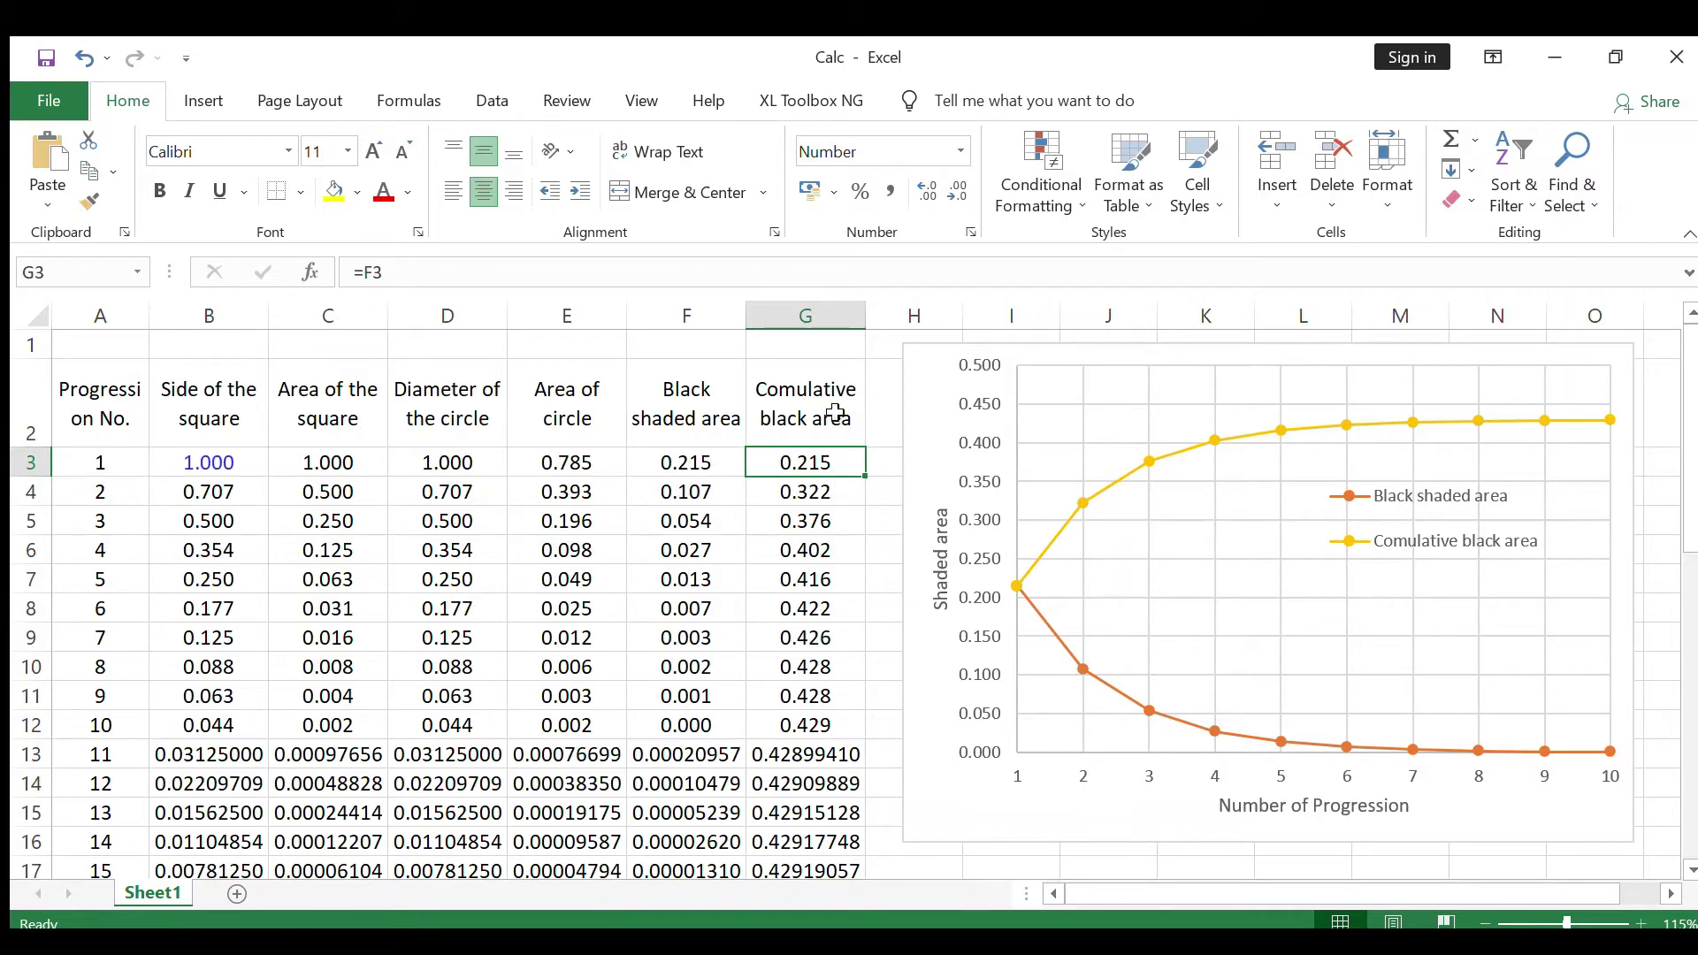
{"action": "left_click", "coordinate": [834, 381]}
{"action": "left_click", "coordinate": [806, 315]}
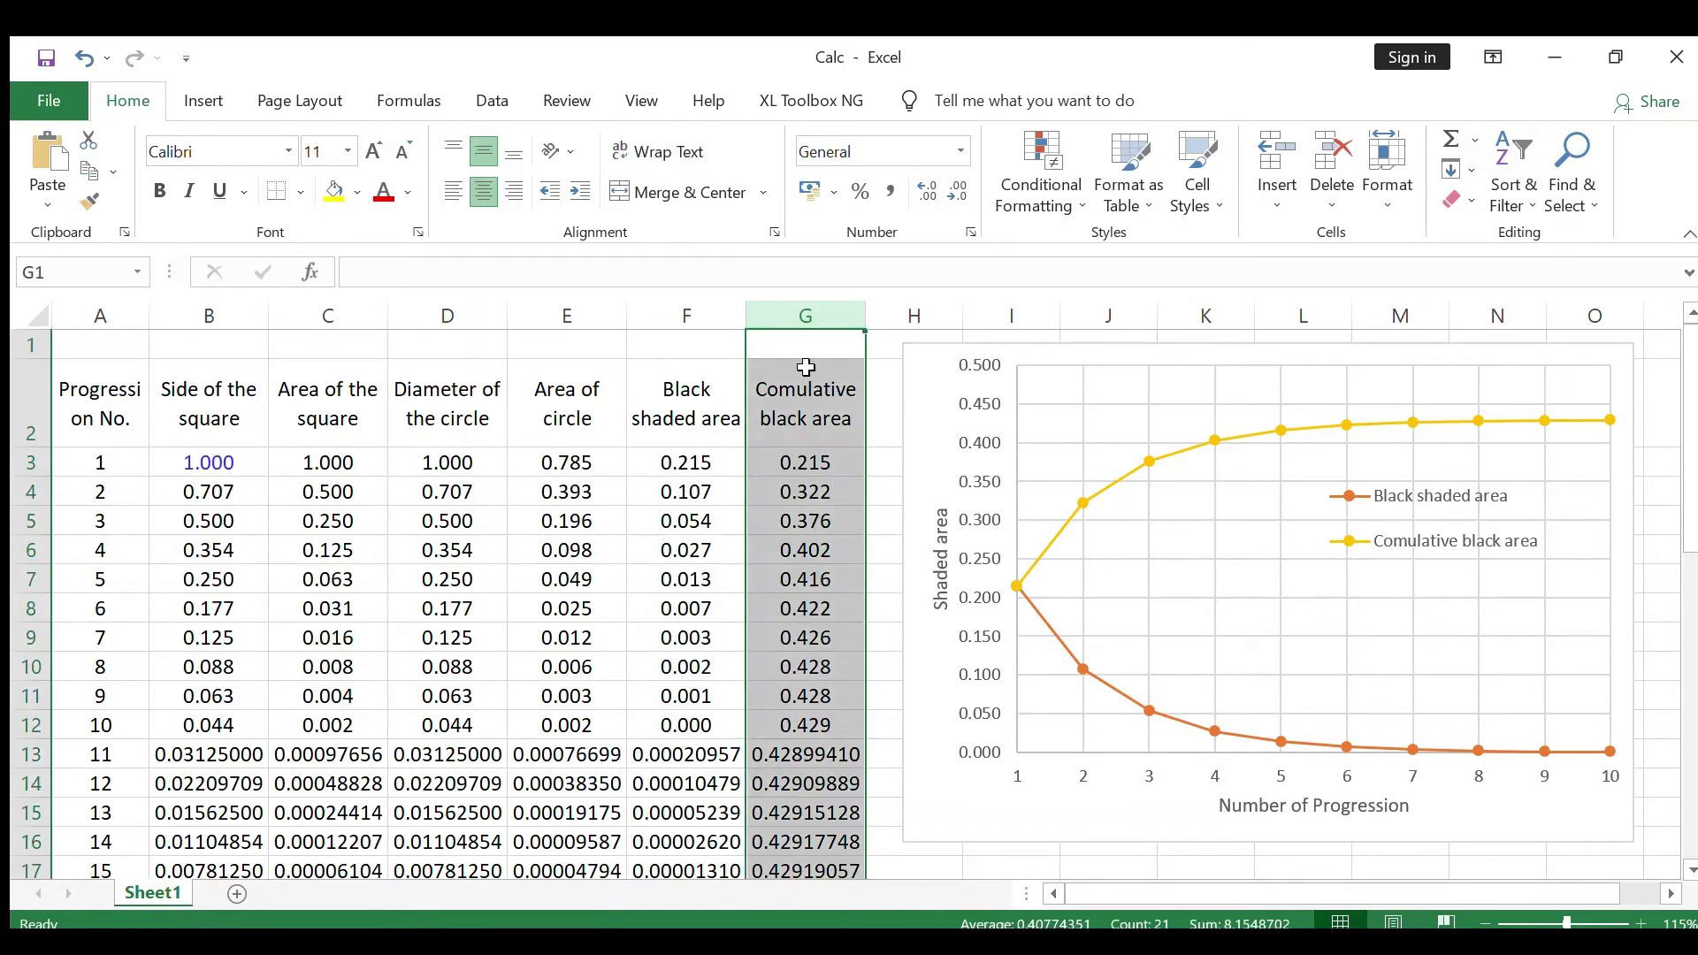
{"action": "left_click", "coordinate": [834, 464]}
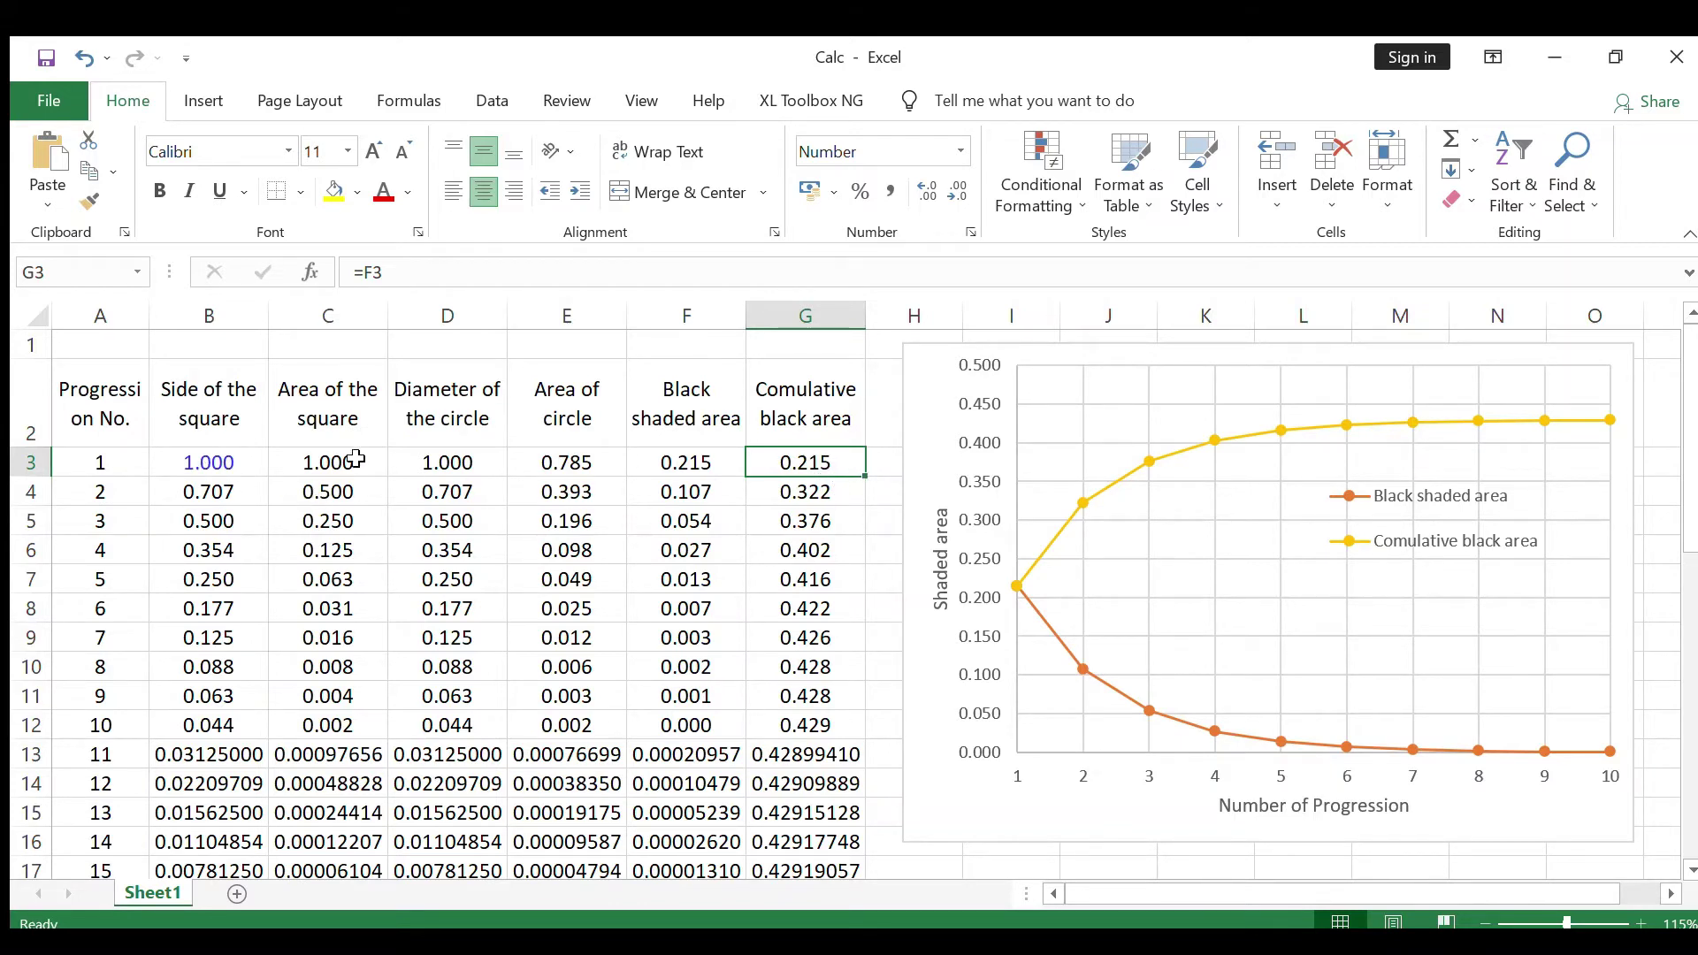
Step: Examine how the second progression's square side formula in B4 refers to the previous circle diameter in D3
{"action": "left_click", "coordinate": [212, 489]}
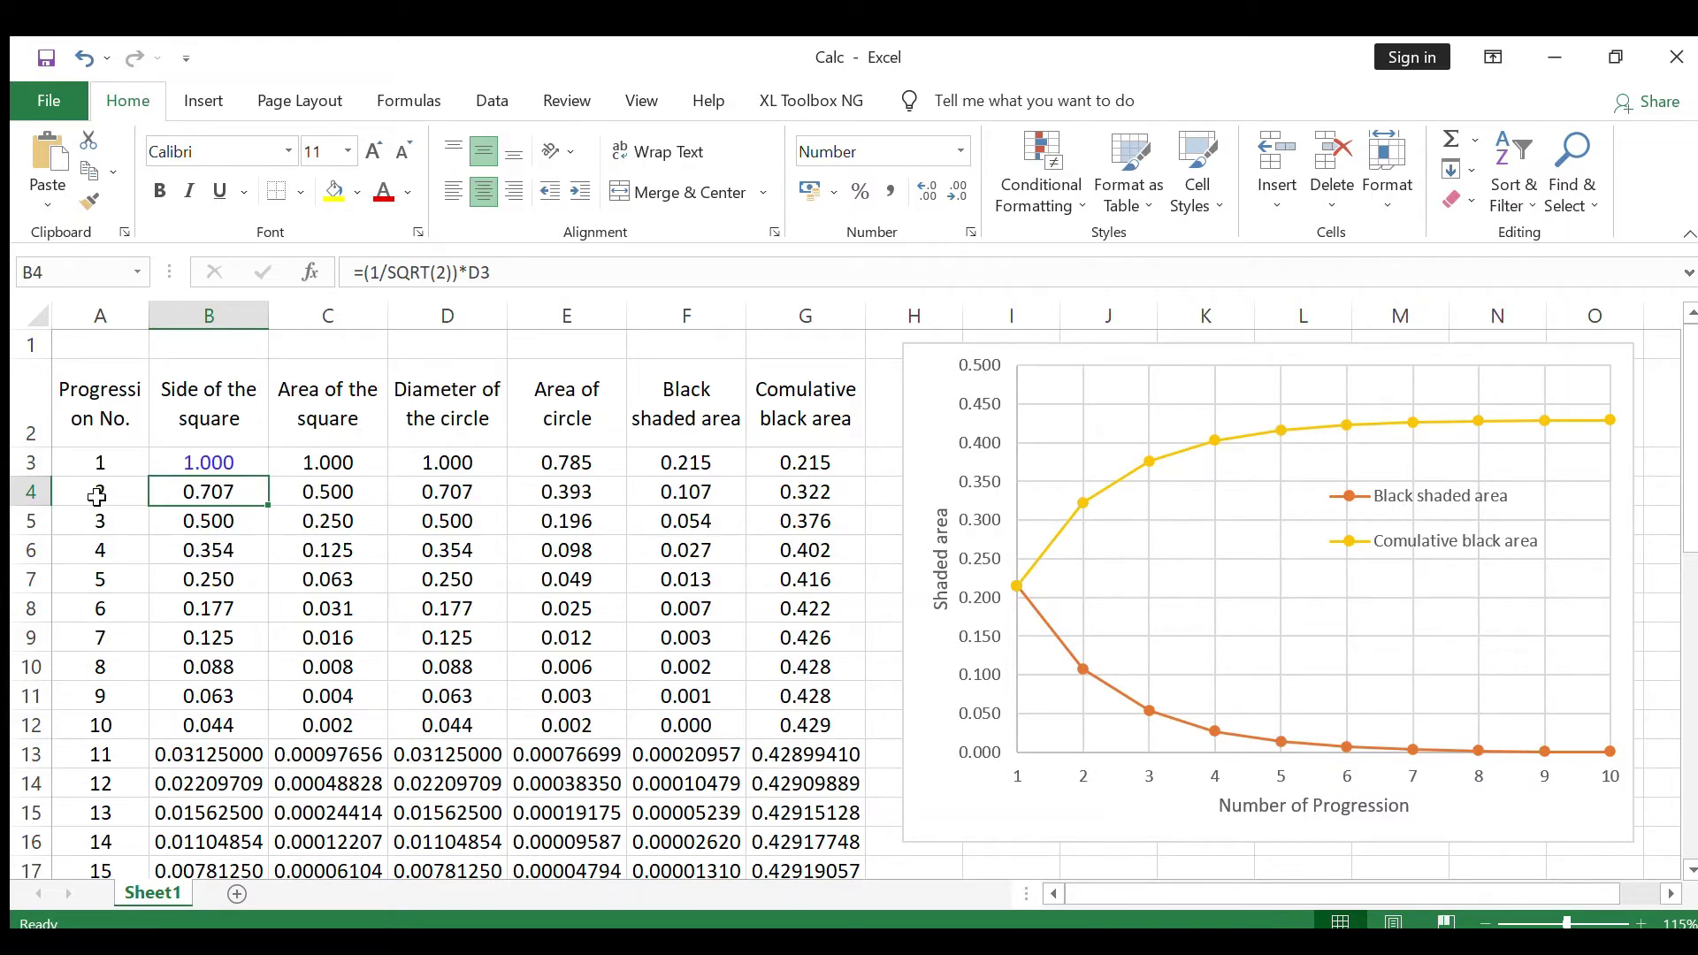
{"action": "left_click", "coordinate": [31, 491]}
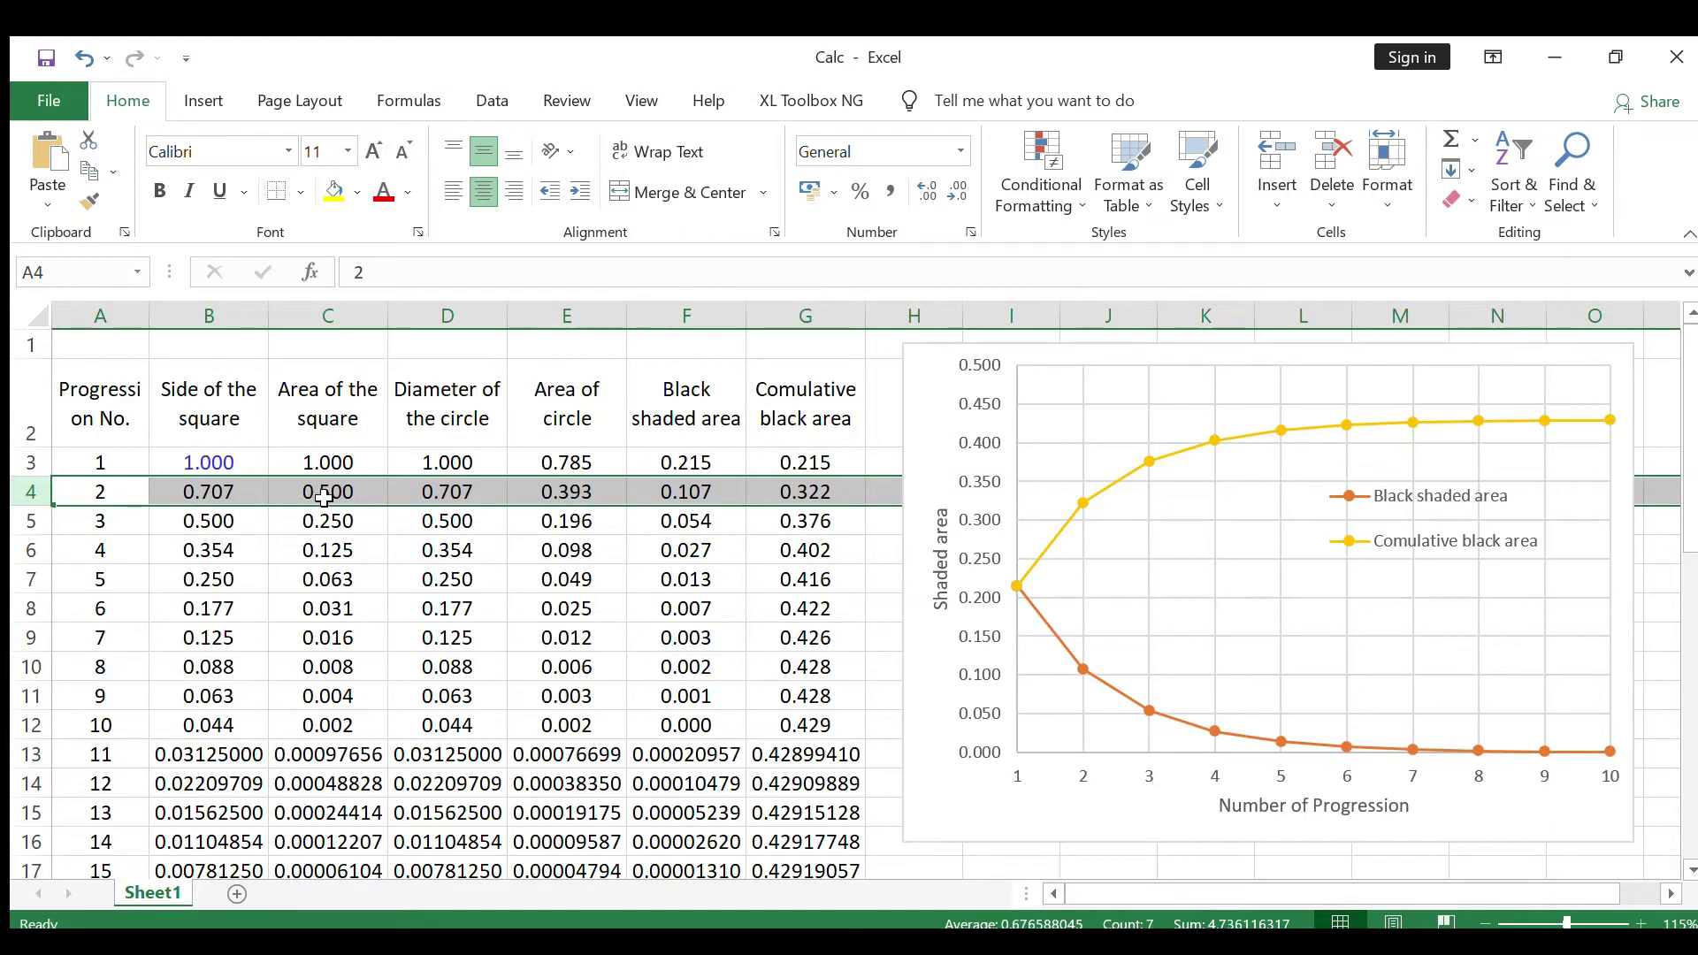
{"action": "left_click", "coordinate": [203, 494]}
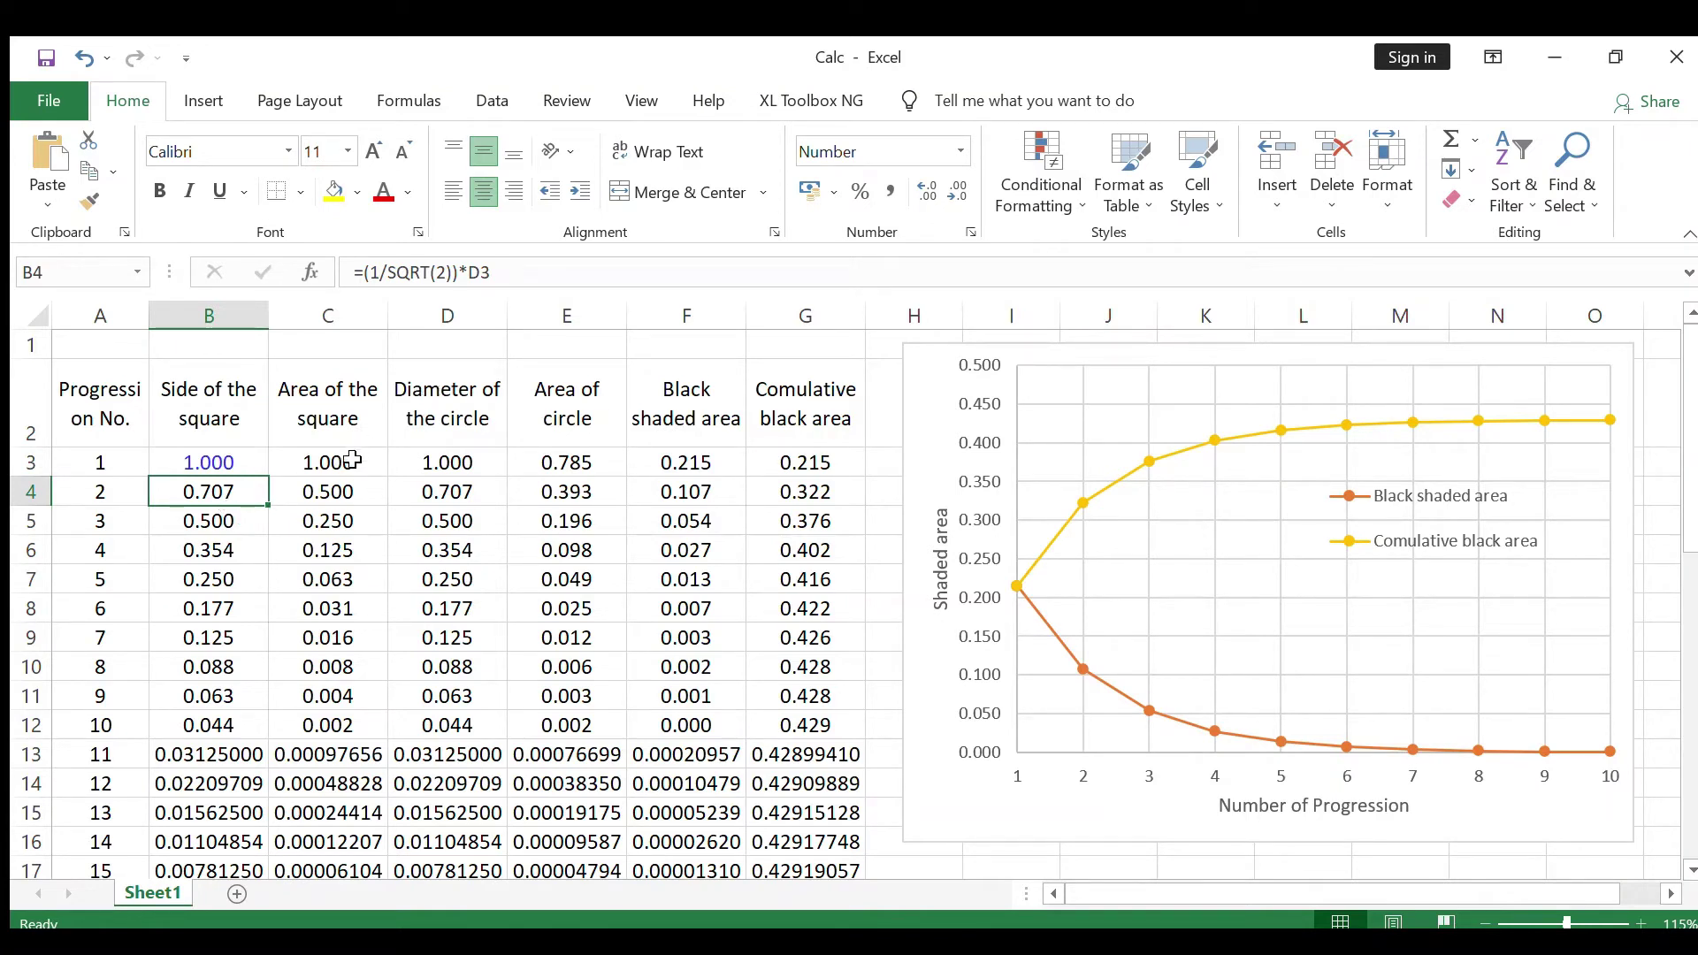
{"action": "left_click", "coordinate": [476, 454]}
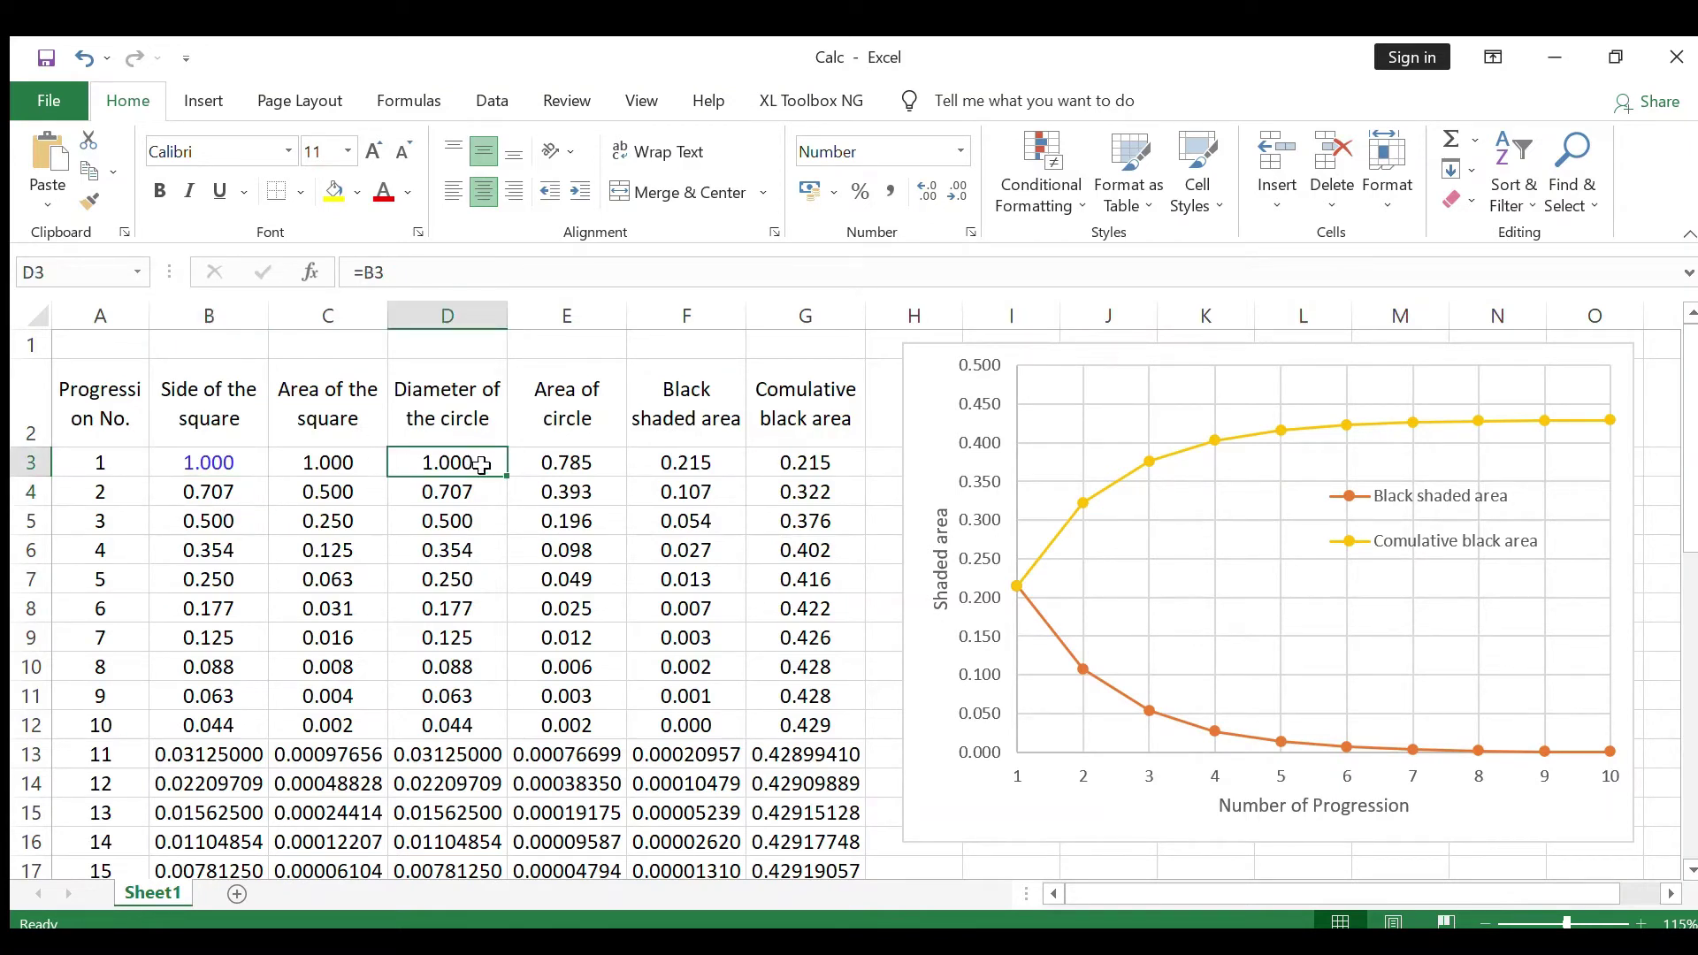
{"action": "double_click", "coordinate": [210, 491]}
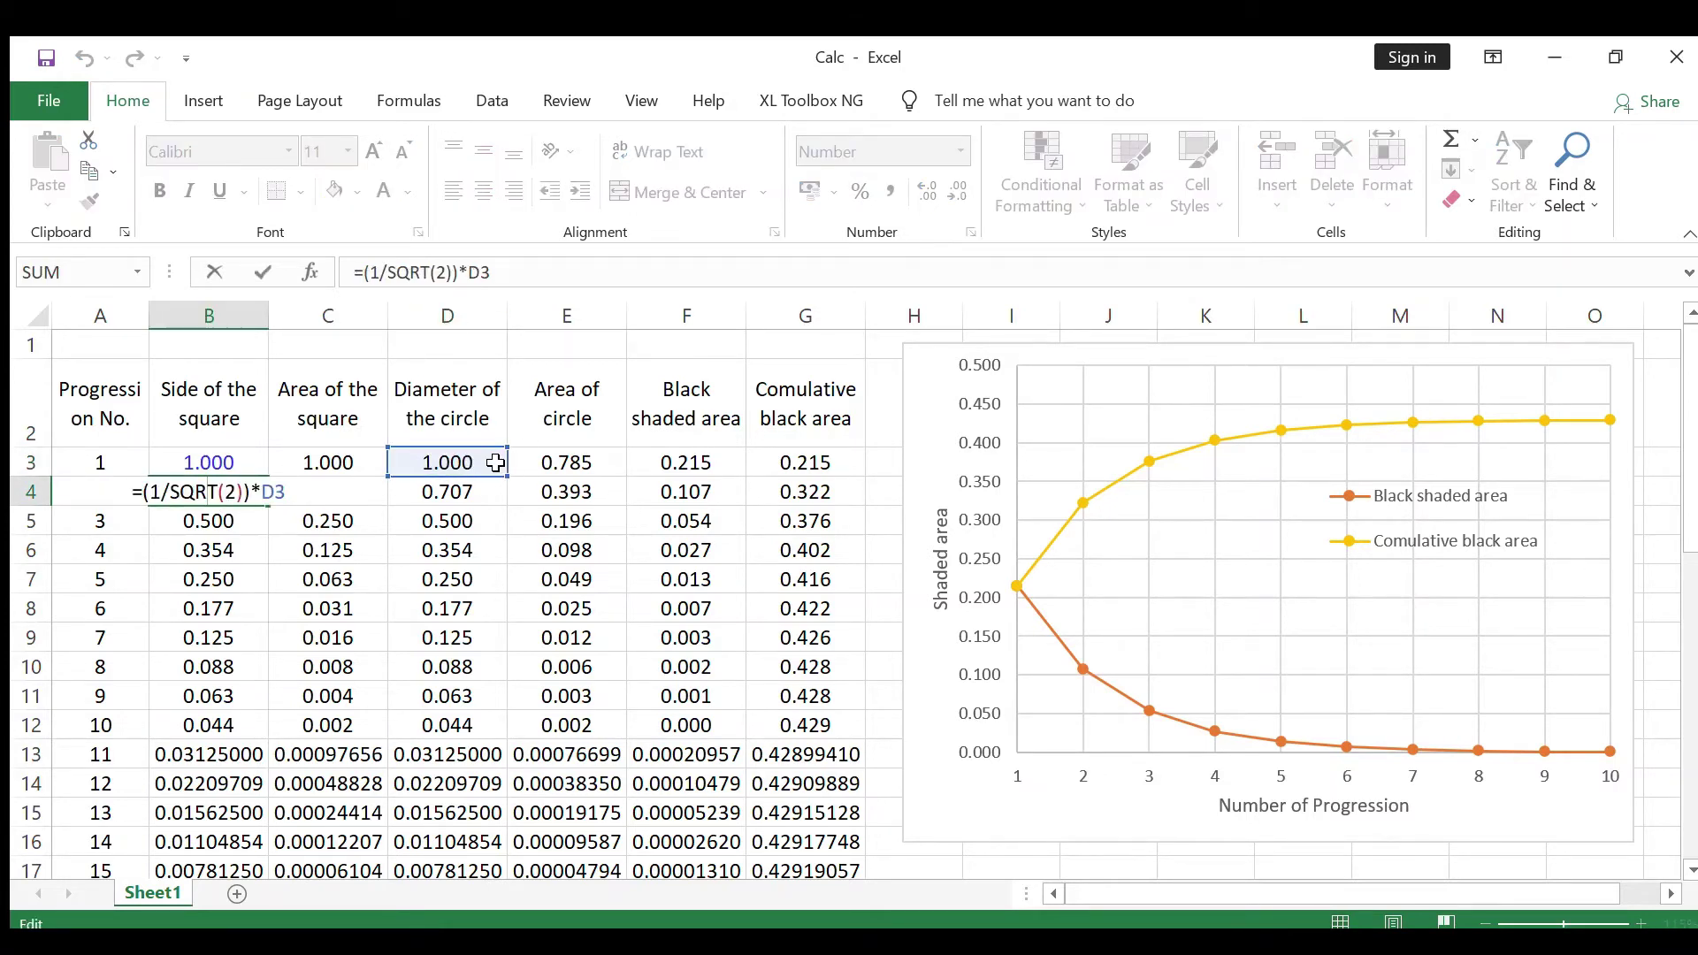
{"action": "key", "text": "Escape"}
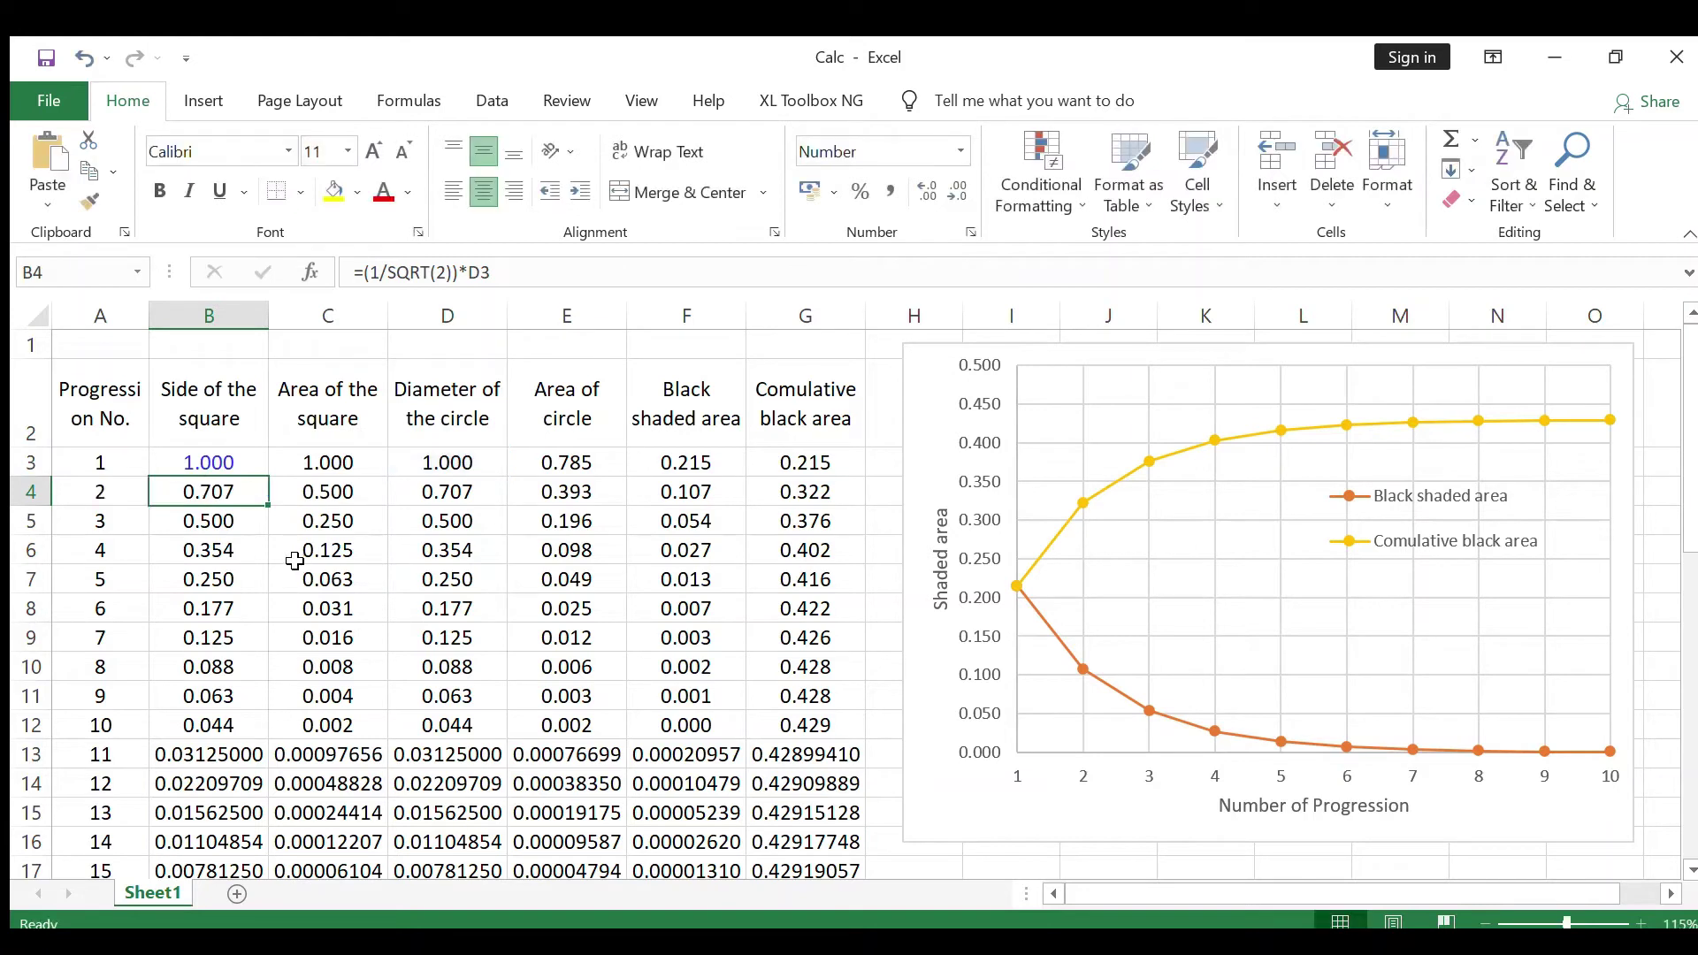
{"action": "left_click", "coordinate": [475, 459]}
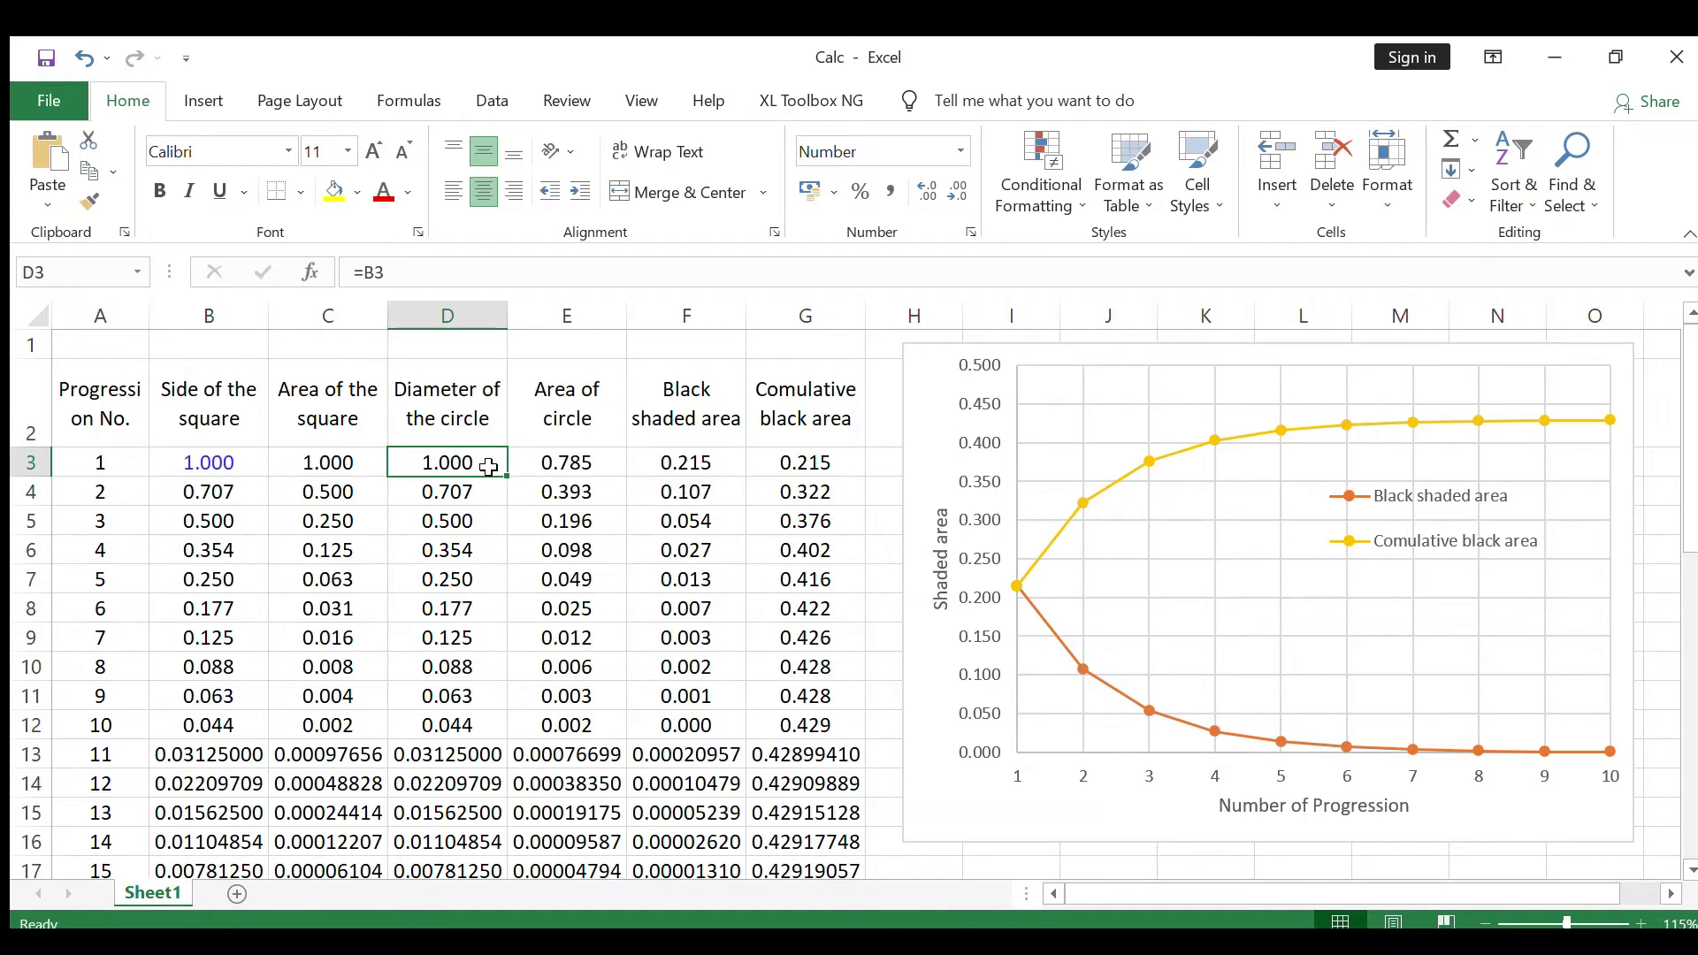
{"action": "left_click", "coordinate": [214, 498]}
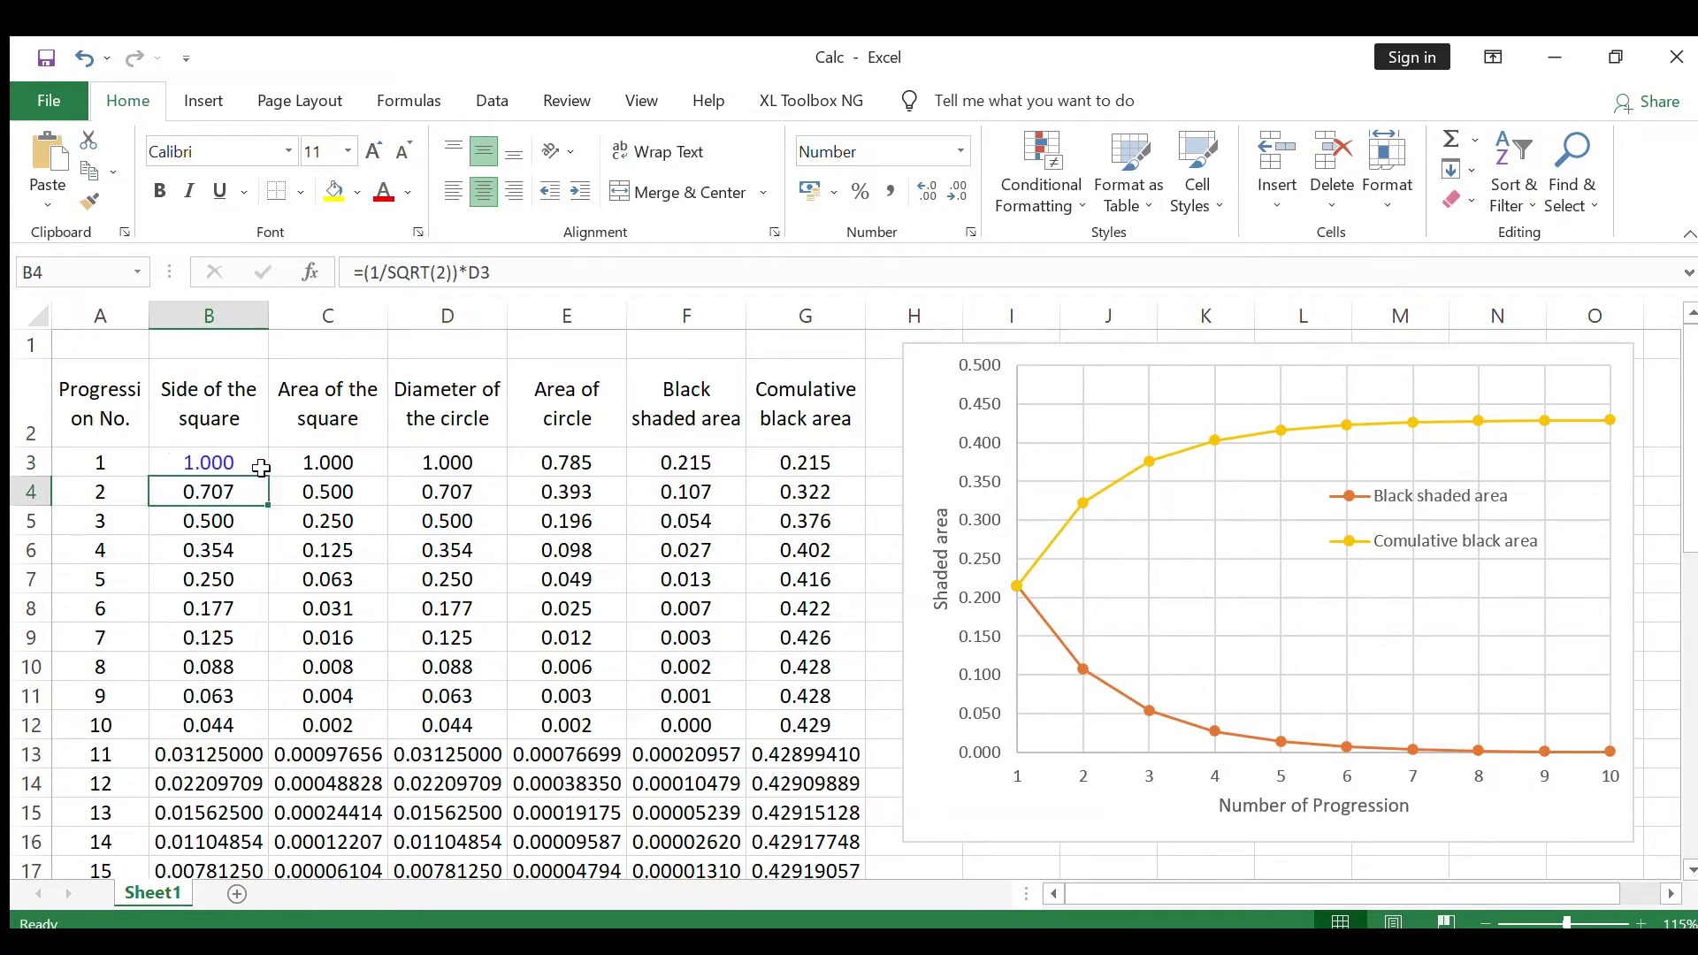
Step: Check the second progression's formulas for square area, circle diameter and cumulative black area, comparing G4 with G3
{"action": "left_click", "coordinate": [329, 492]}
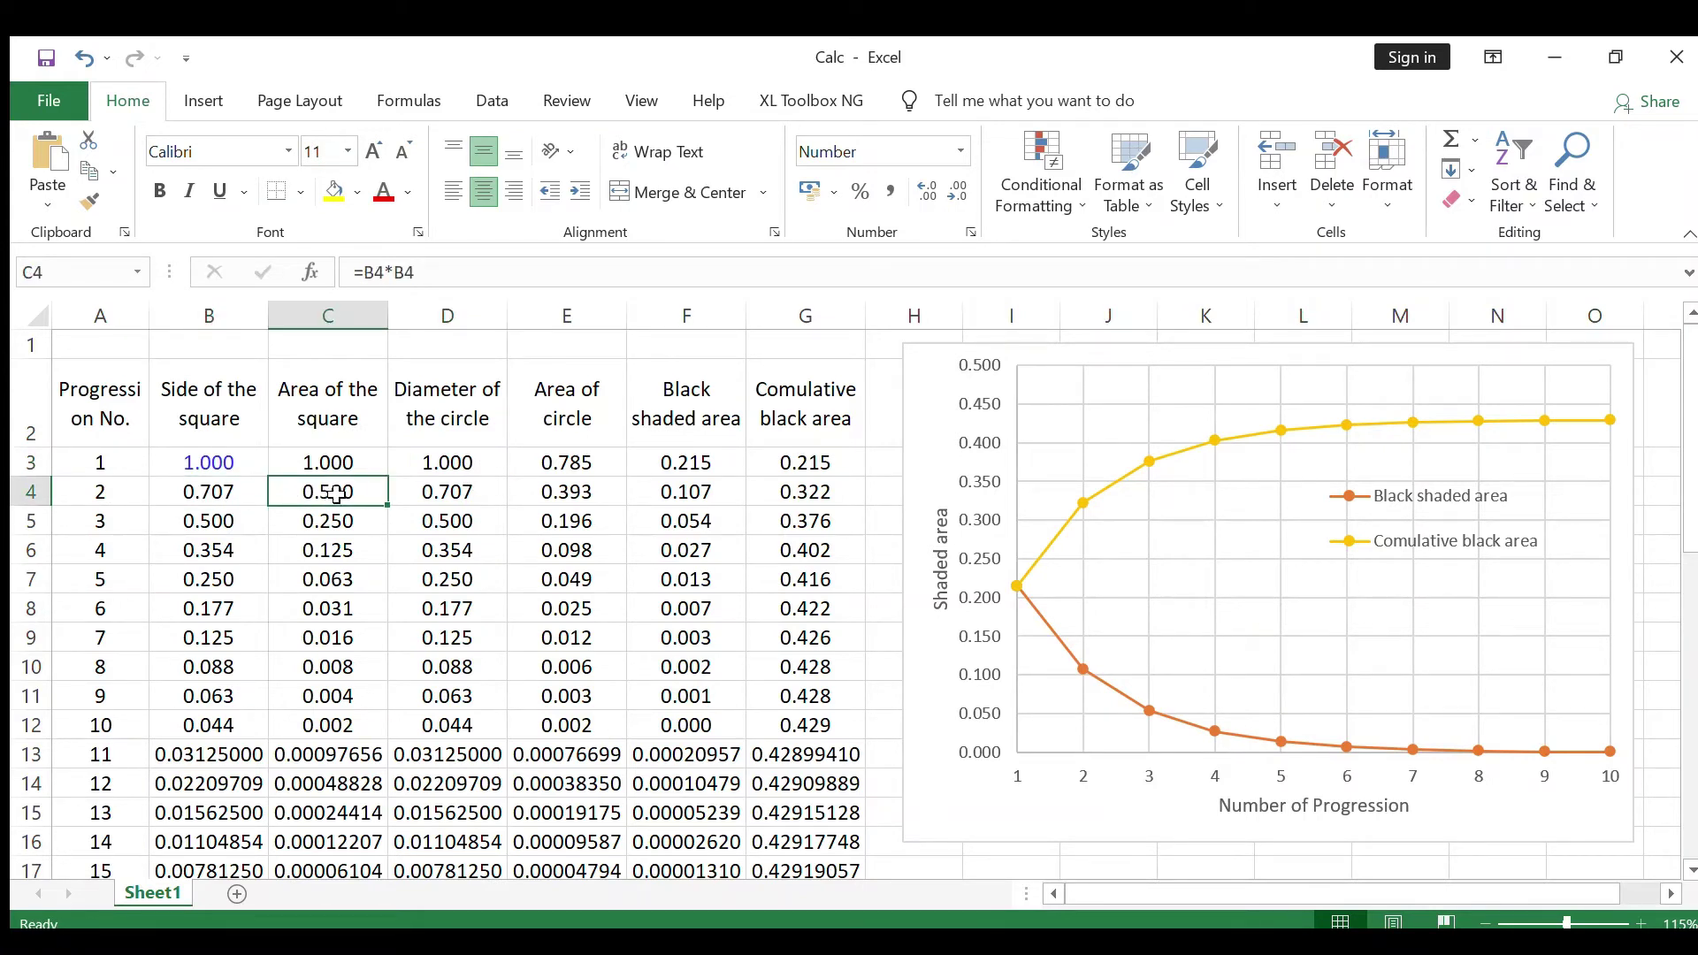
{"action": "left_click", "coordinate": [473, 498]}
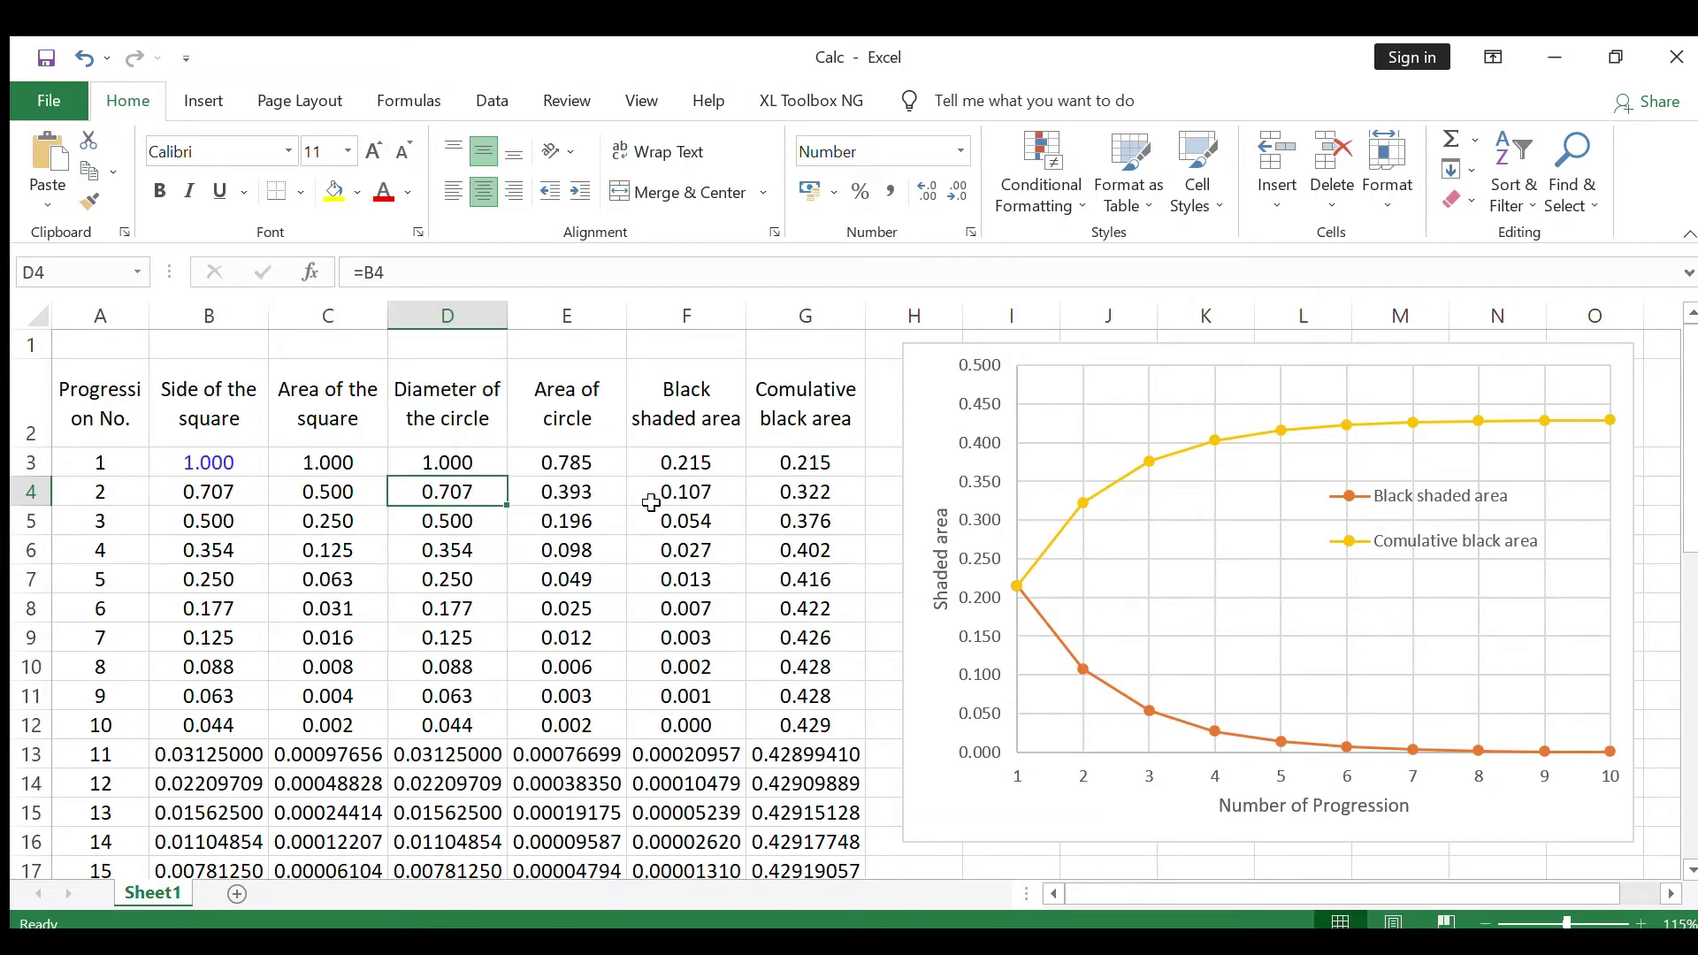
{"action": "left_click", "coordinate": [822, 492]}
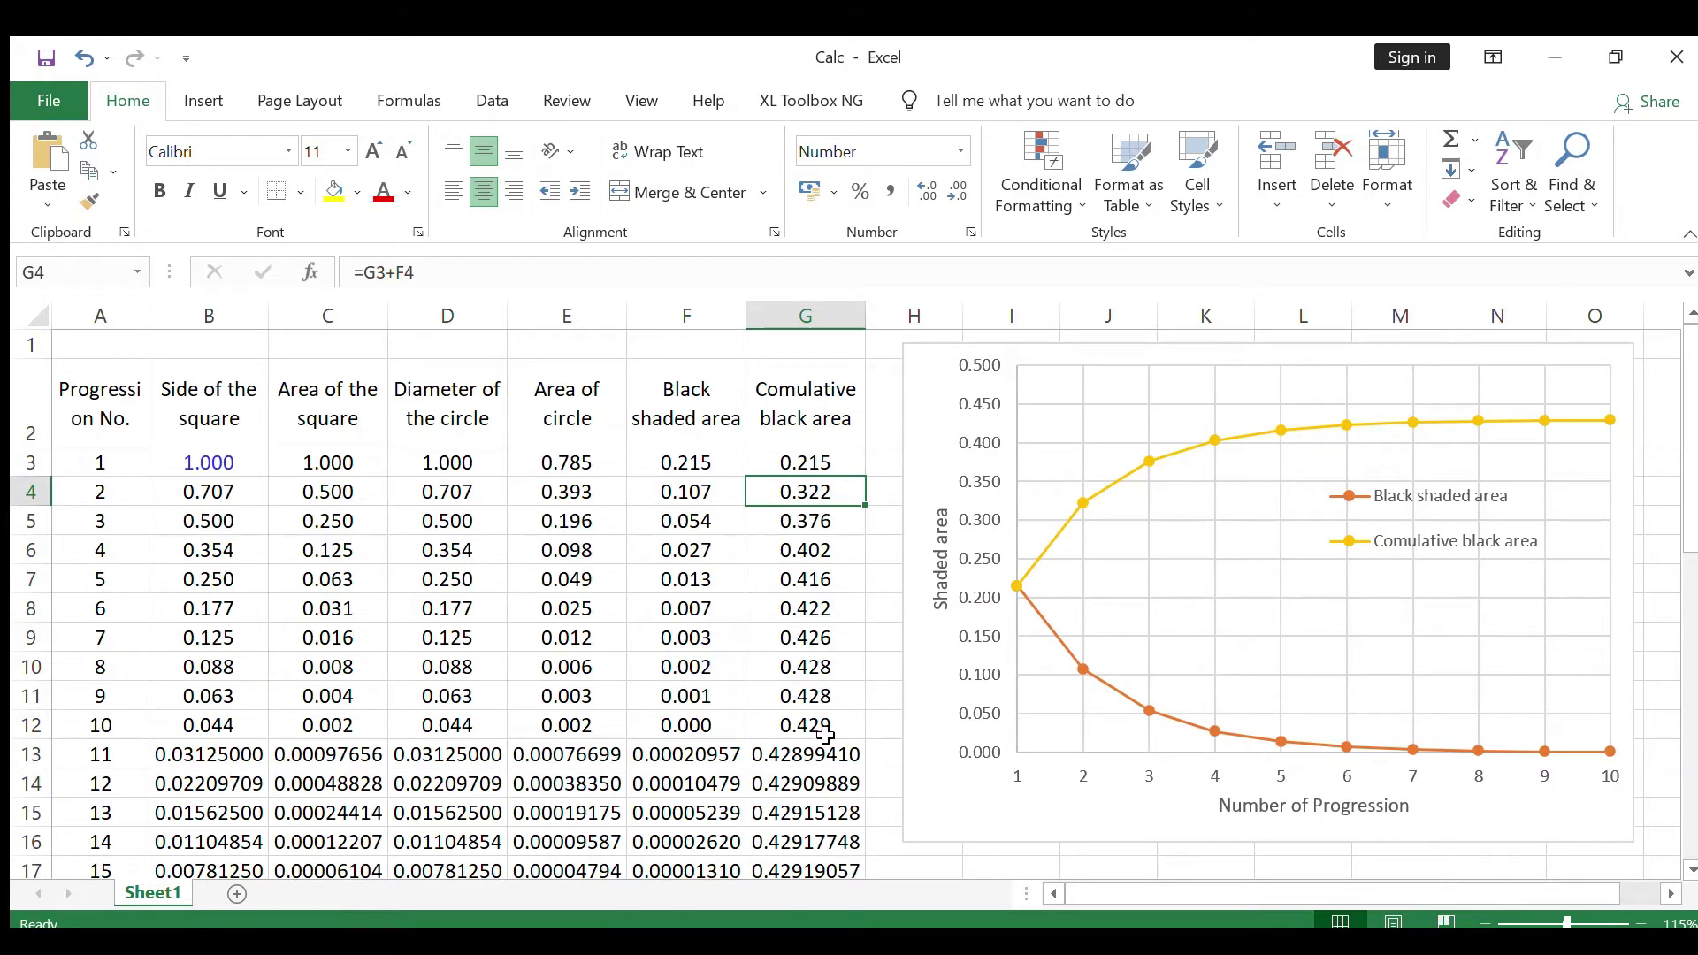
{"action": "left_click", "coordinate": [848, 460]}
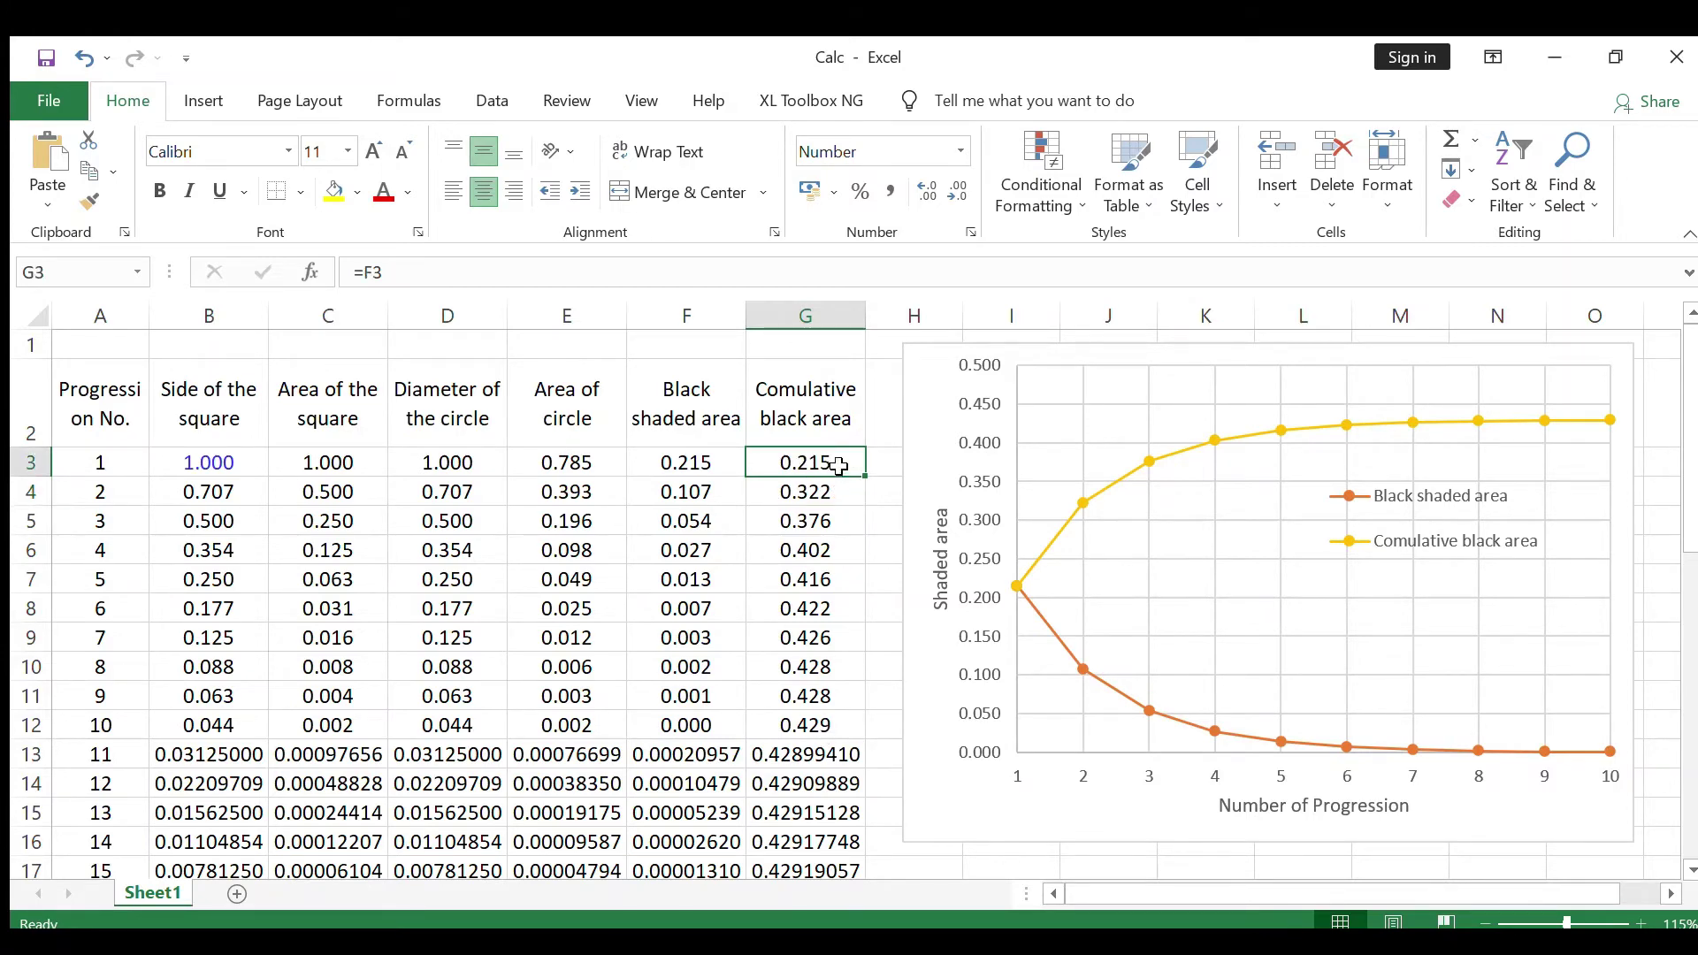
Step: Review the black shaded area values and formulas in column F for progressions 1 to 10
{"action": "left_click", "coordinate": [716, 458]}
{"action": "left_click", "coordinate": [685, 317]}
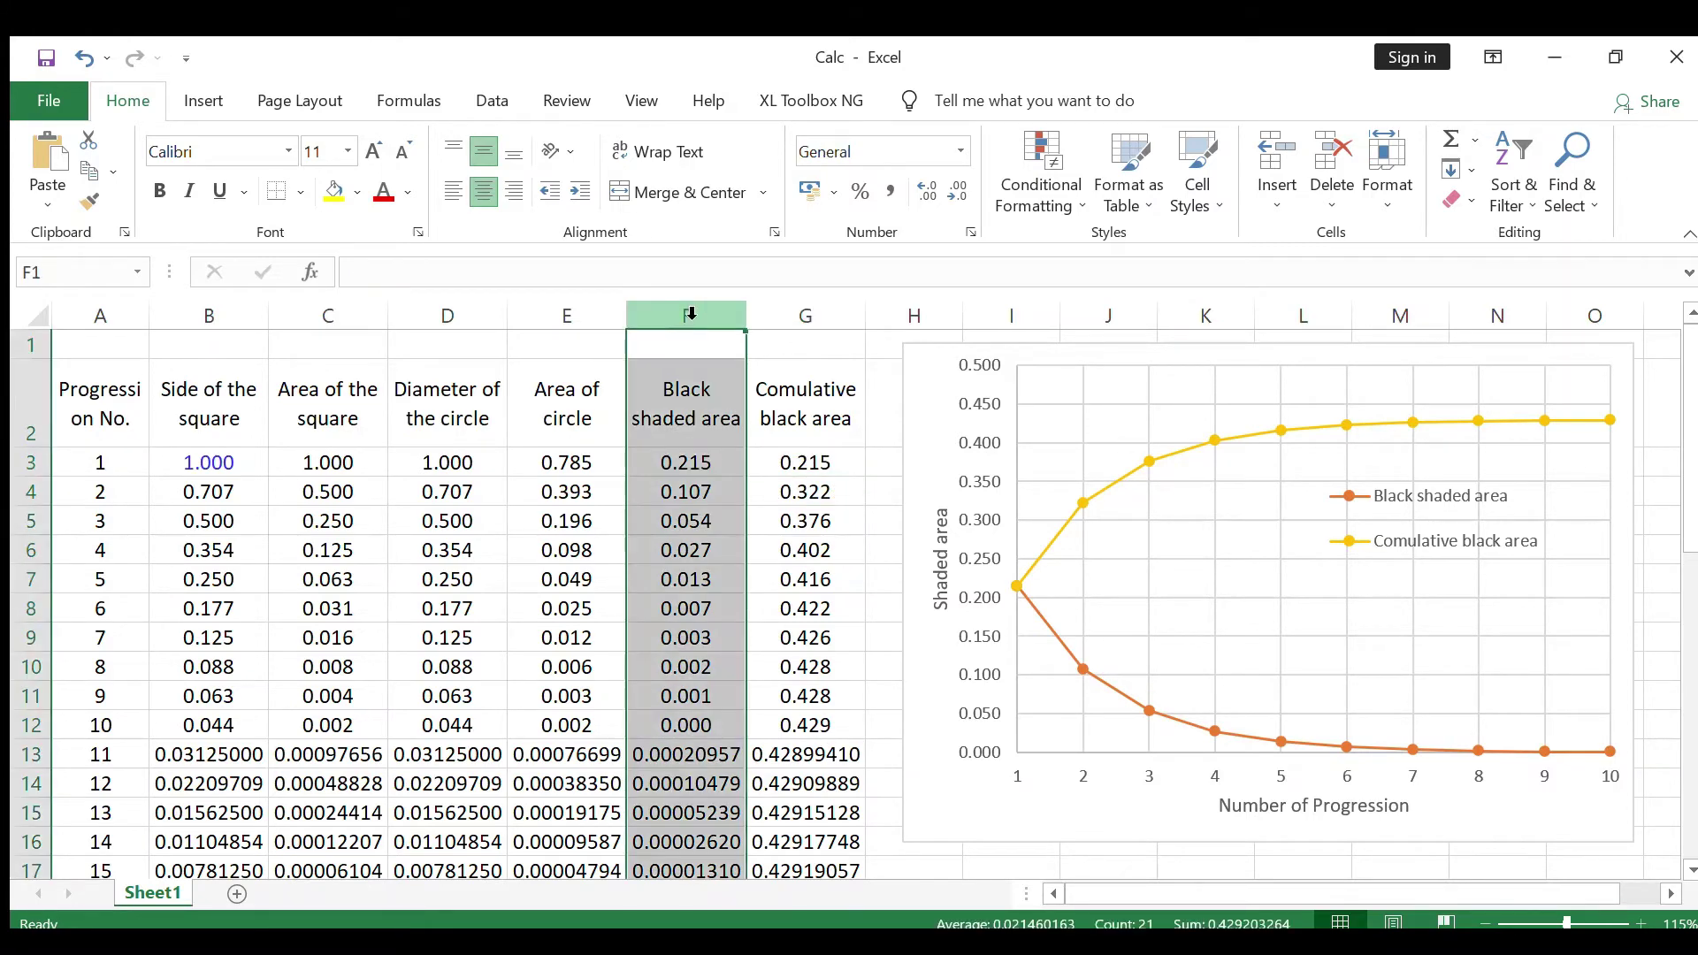
{"action": "left_click", "coordinate": [721, 465]}
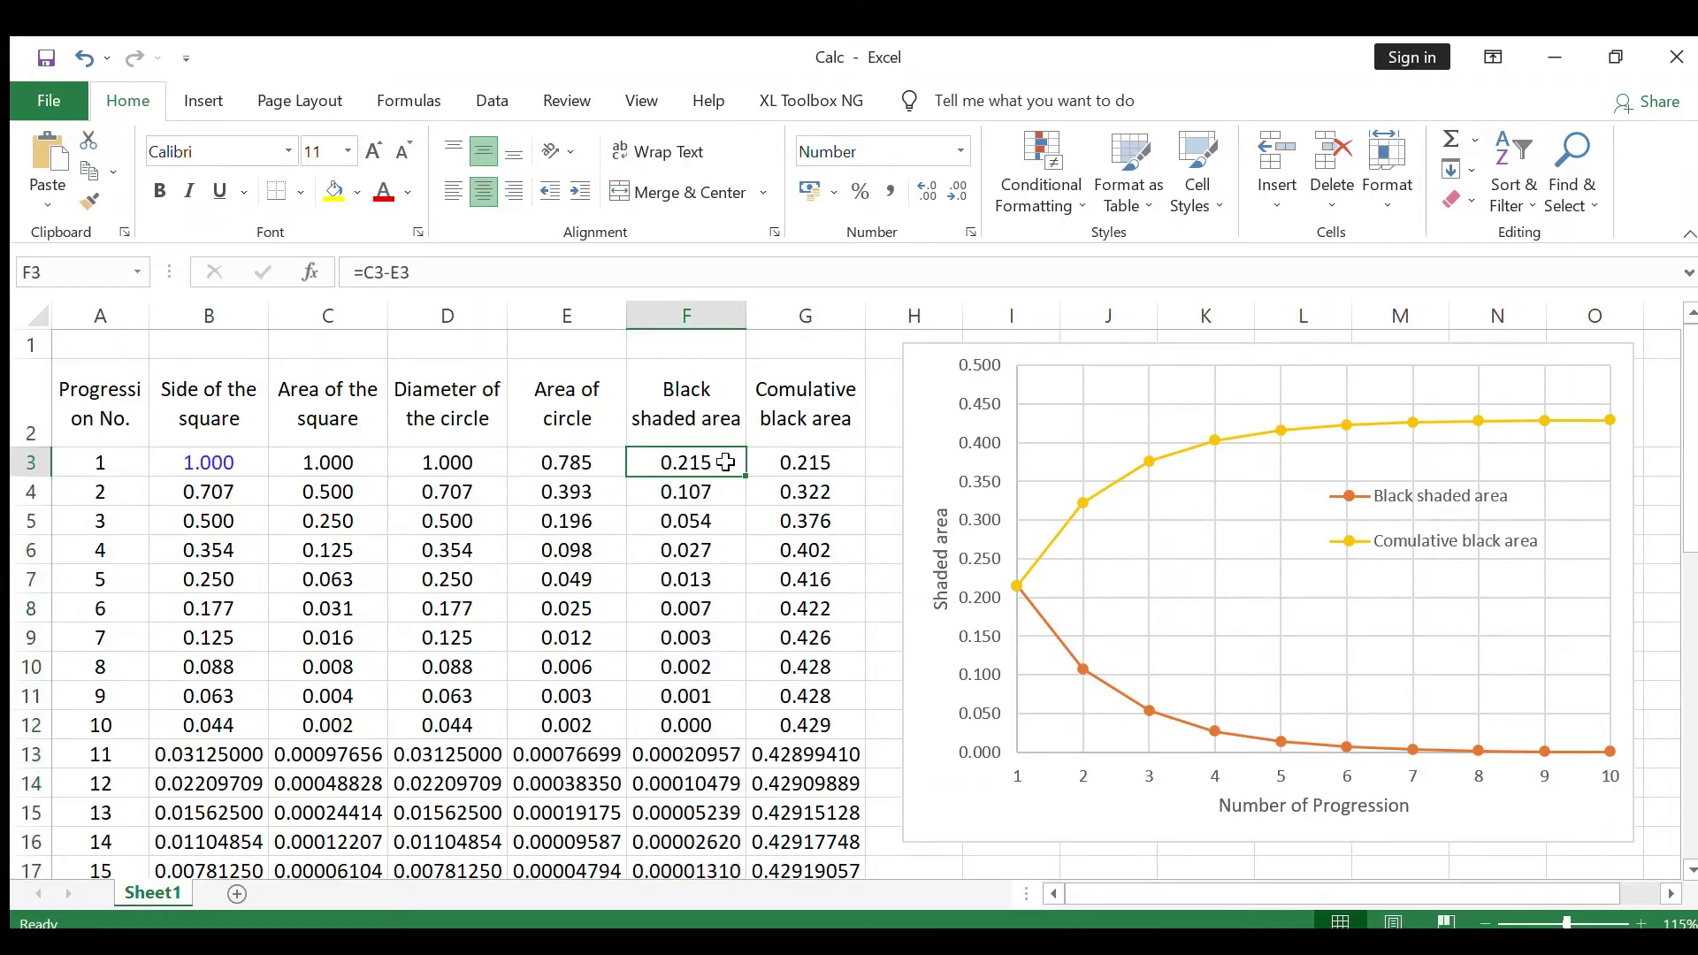
{"action": "left_click", "coordinate": [31, 462]}
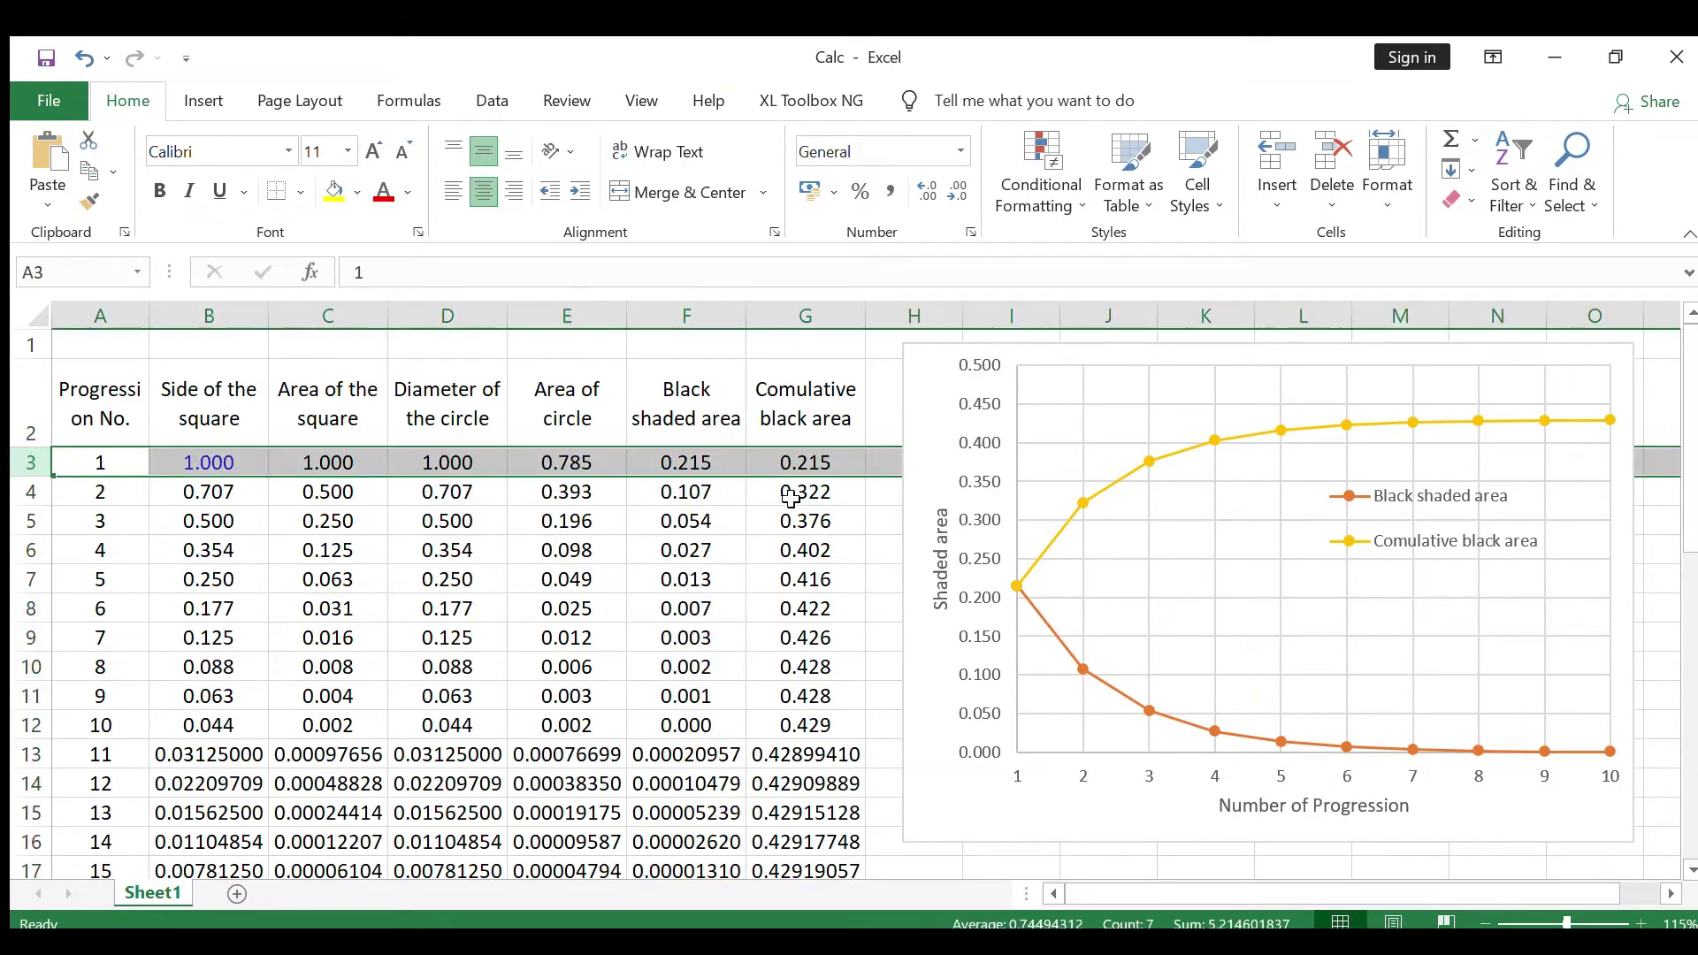
{"action": "left_click", "coordinate": [733, 471]}
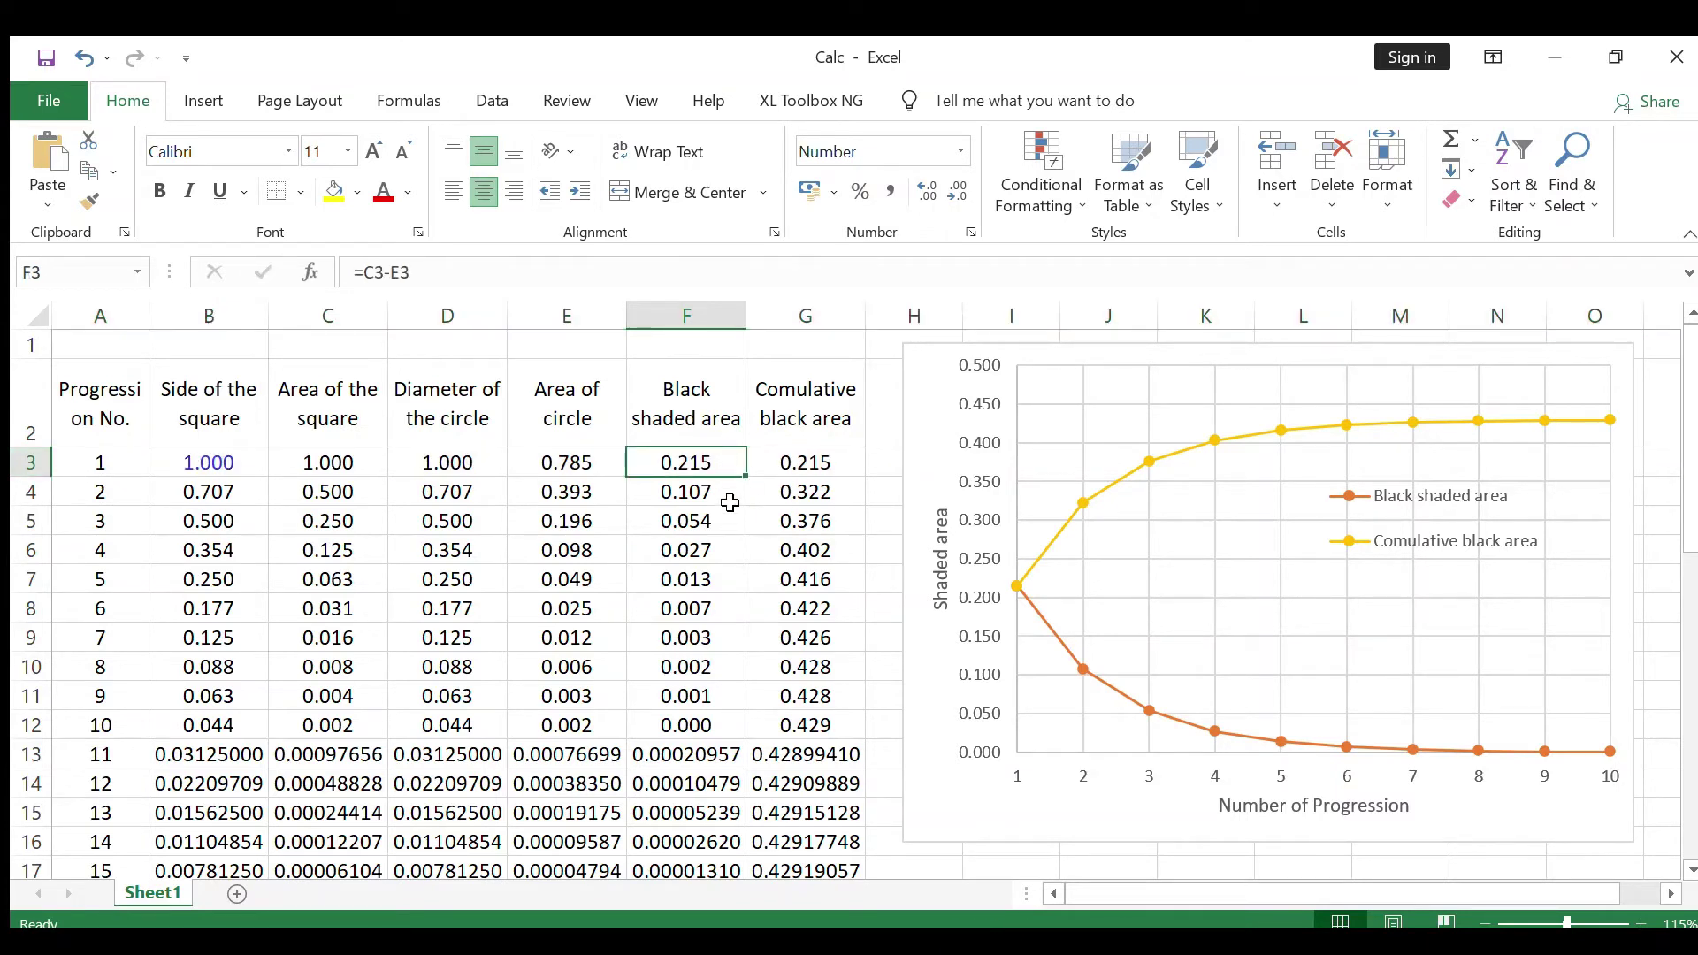
{"action": "left_click", "coordinate": [732, 498]}
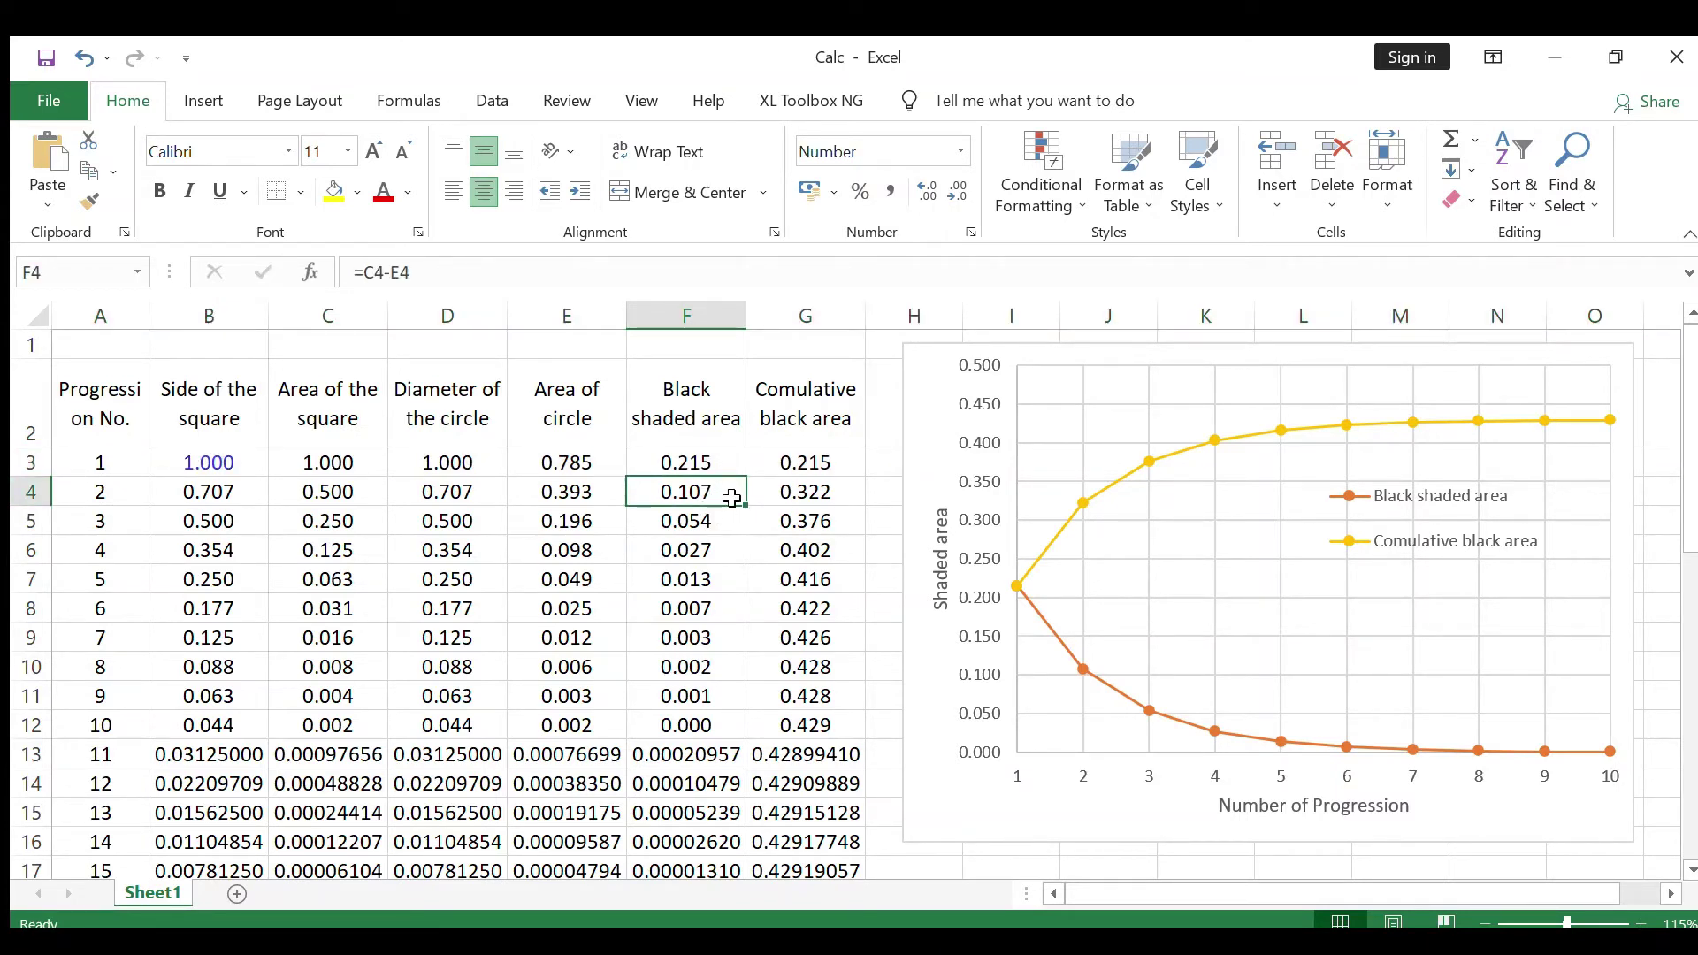
{"action": "left_click", "coordinate": [732, 525]}
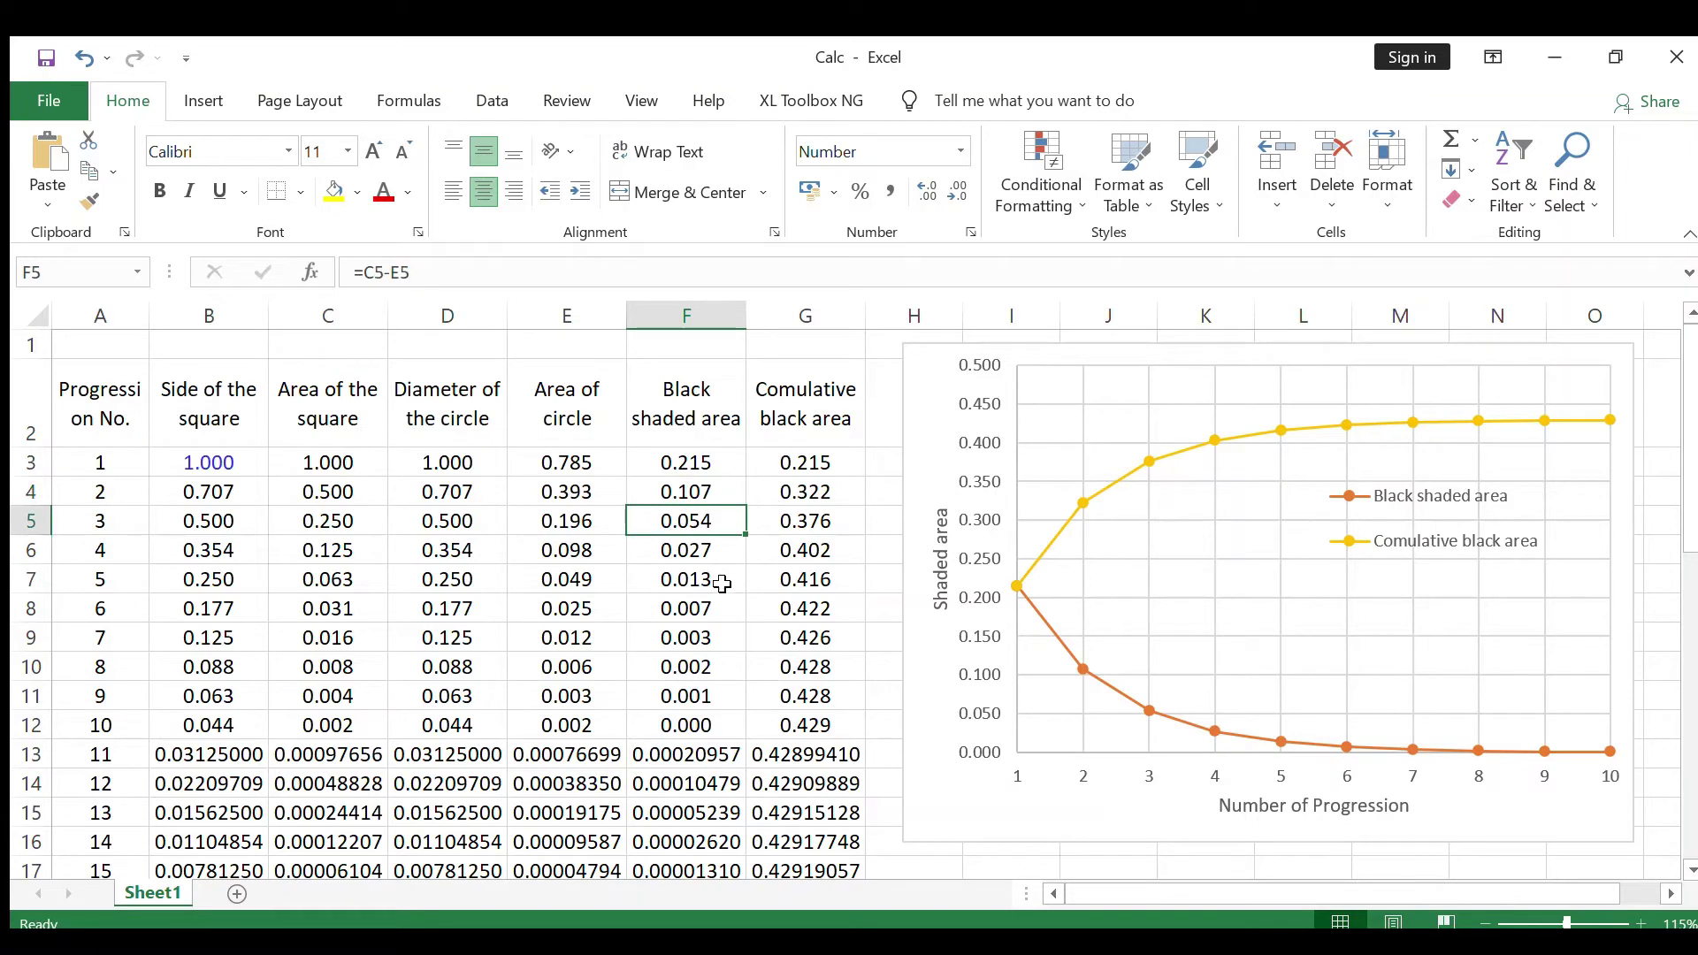
{"action": "left_click_drag", "start_coordinate": [719, 455], "coordinate": [698, 696]}
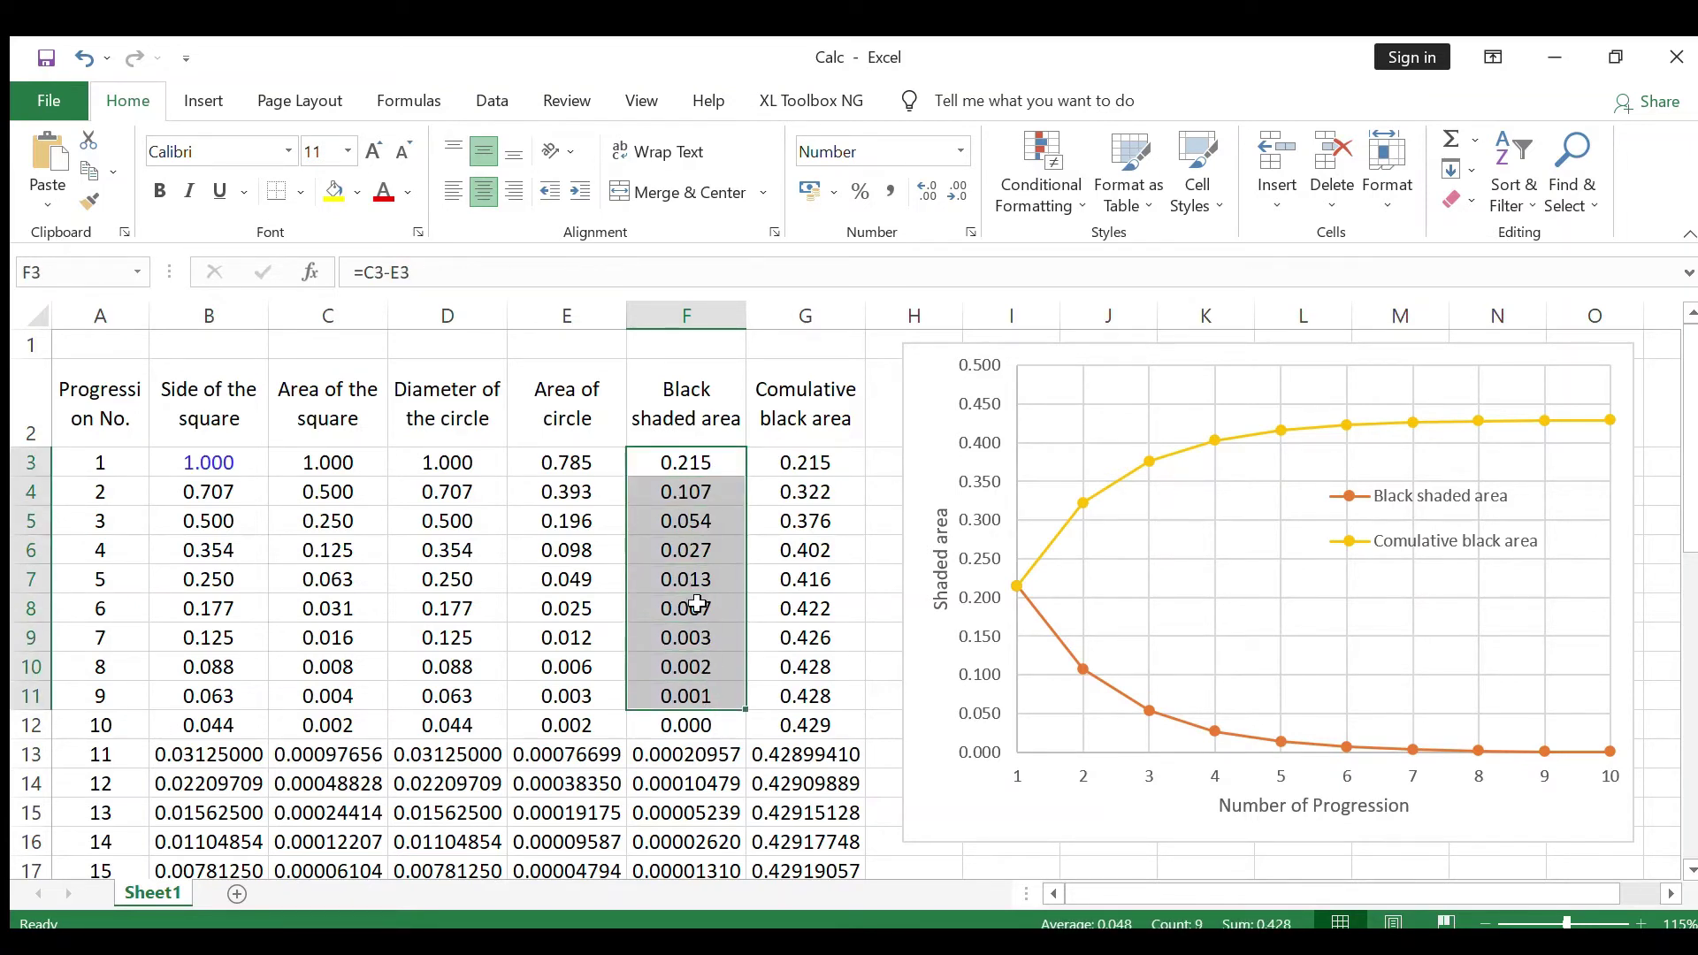
{"action": "left_click", "coordinate": [719, 721]}
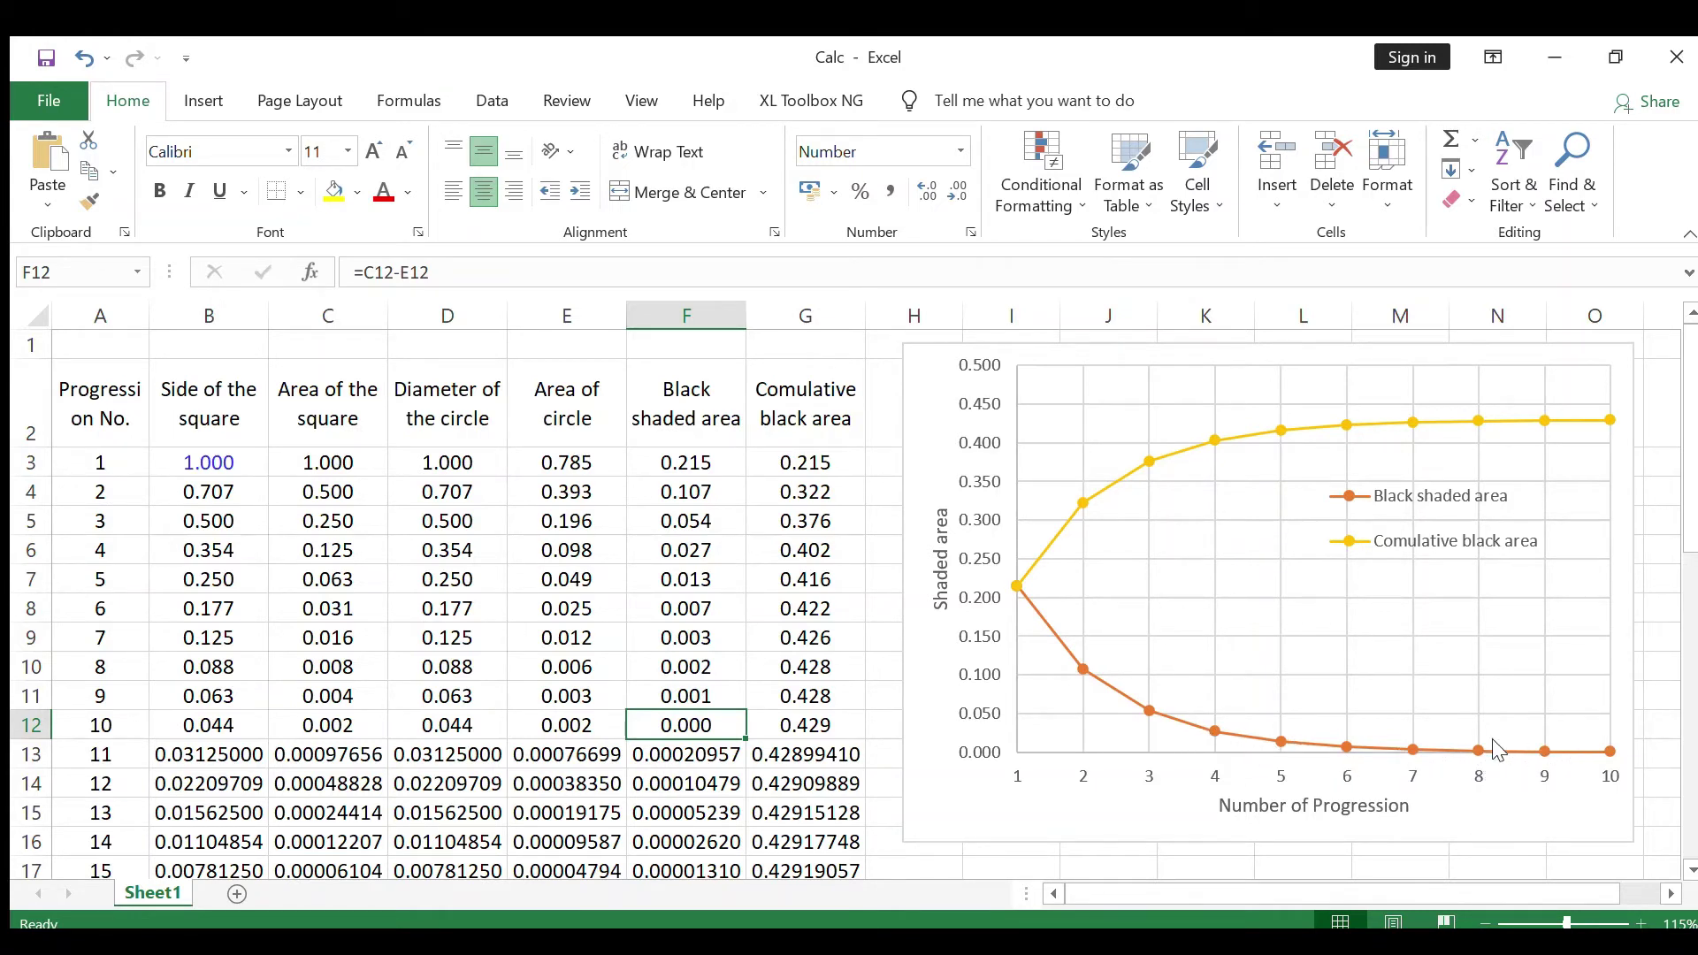
Step: Compare the black shaded areas in F3:F4 and their column with the cumulative black area in column G
{"action": "left_click", "coordinate": [678, 452]}
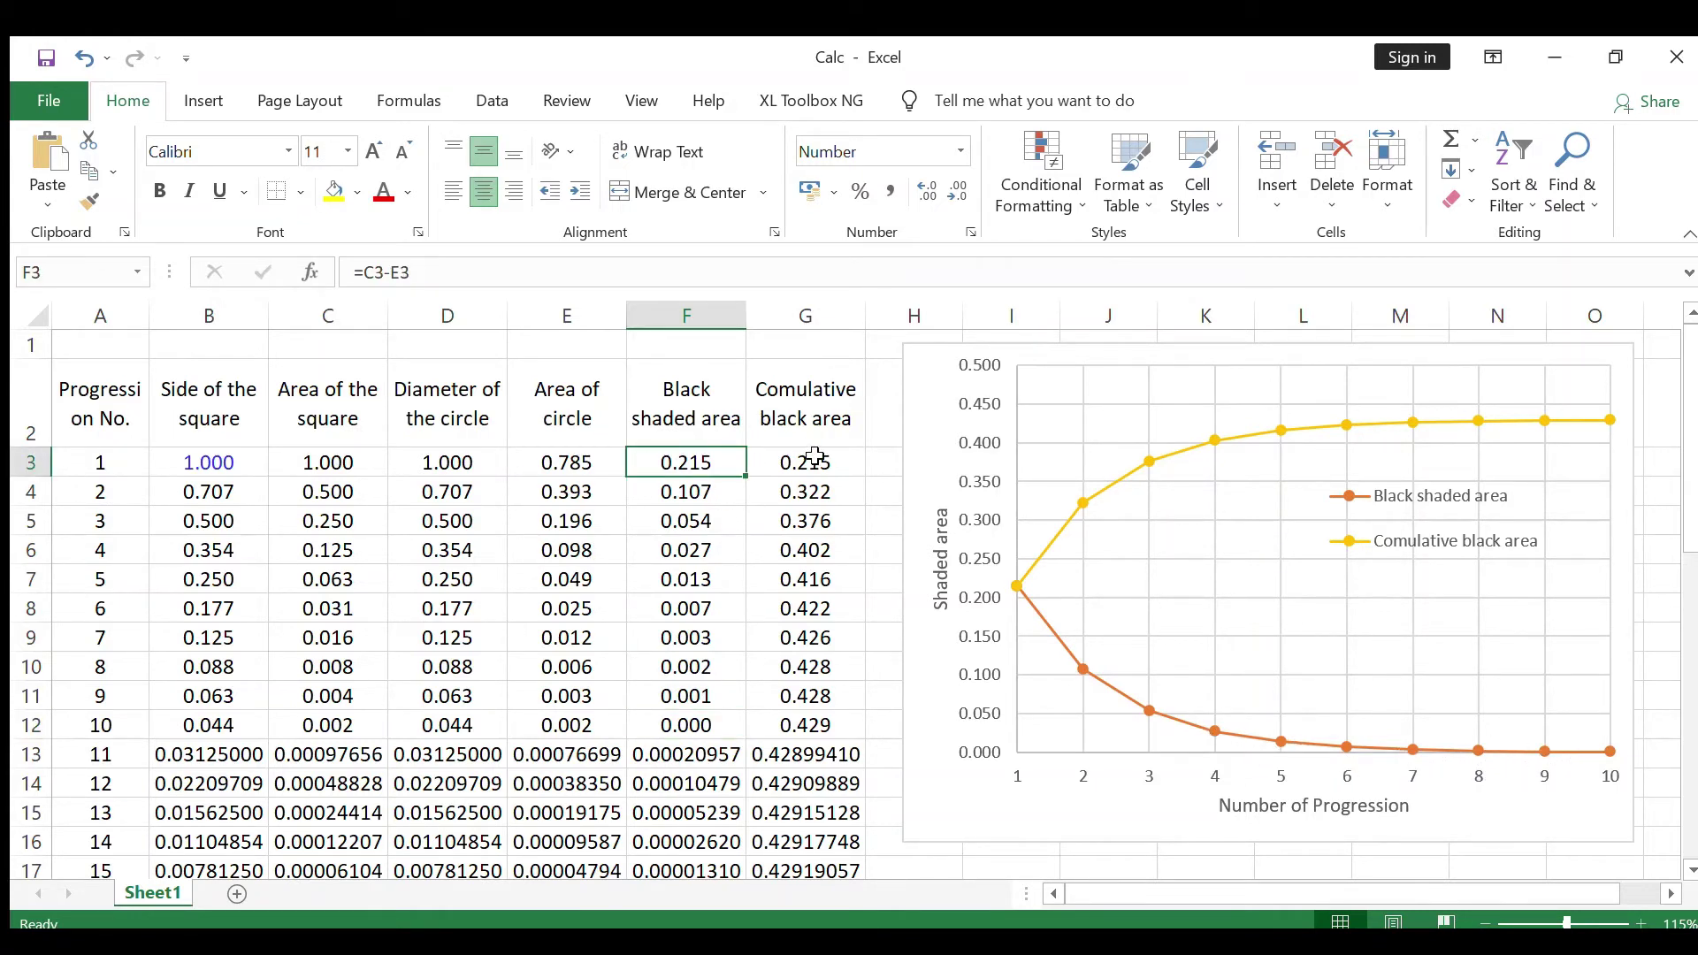
{"action": "left_click", "coordinate": [815, 459]}
{"action": "left_click_drag", "start_coordinate": [677, 462], "coordinate": [681, 488]}
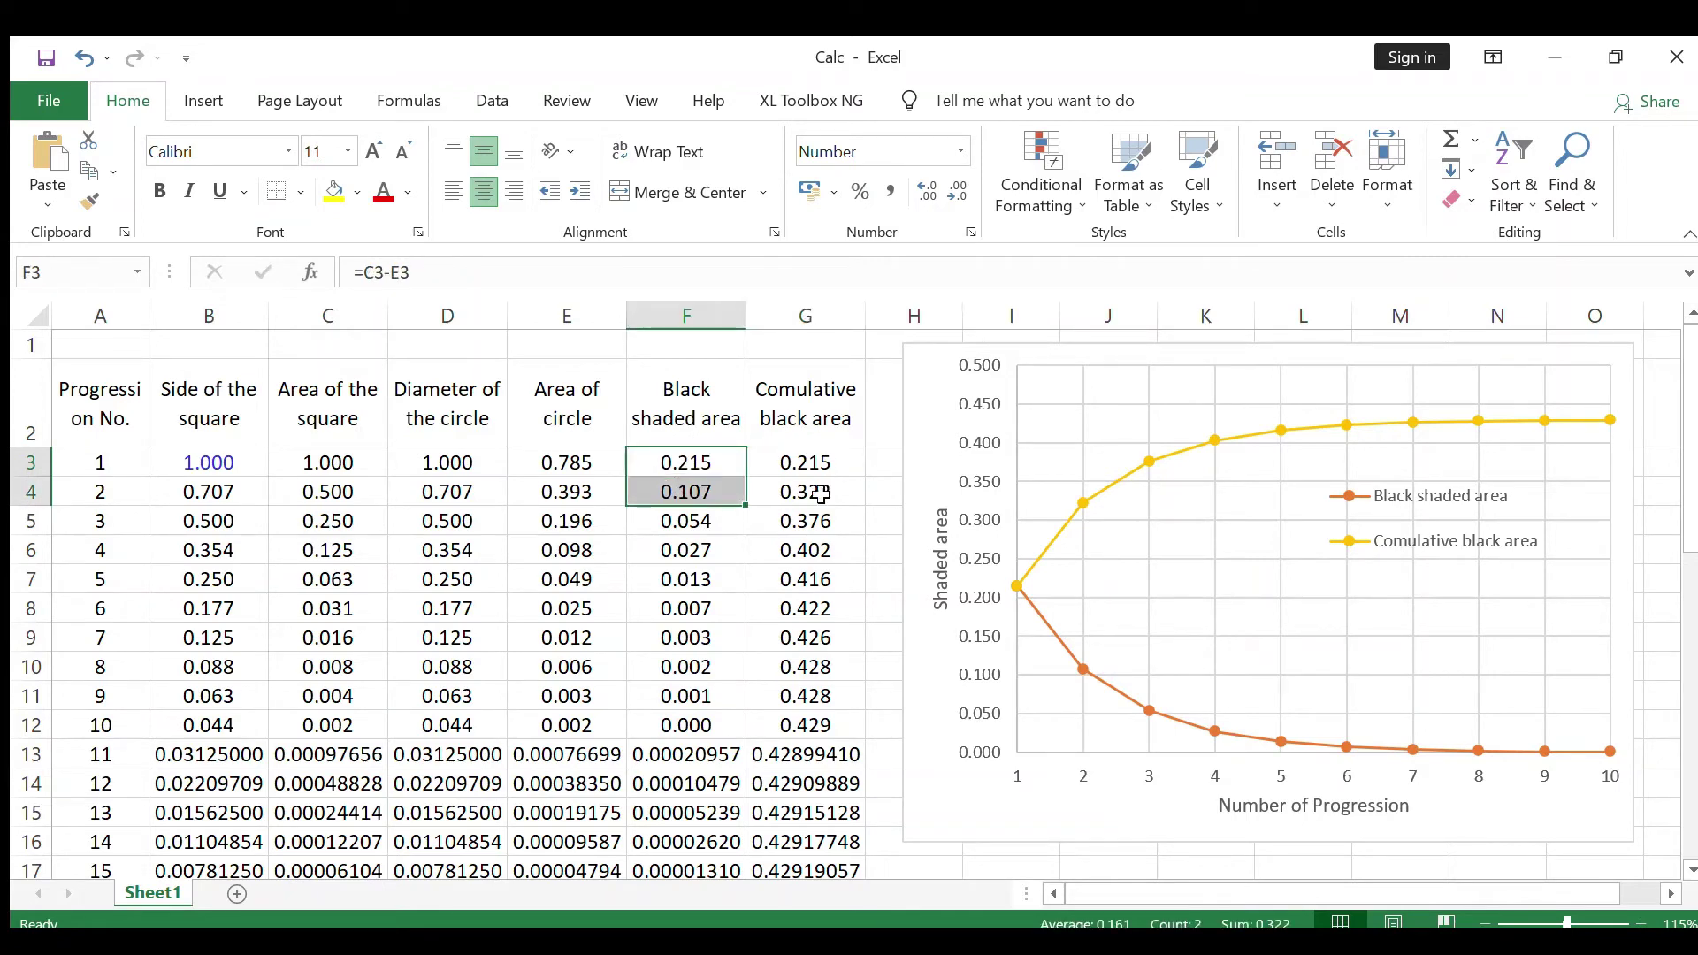
{"action": "left_click", "coordinate": [713, 327]}
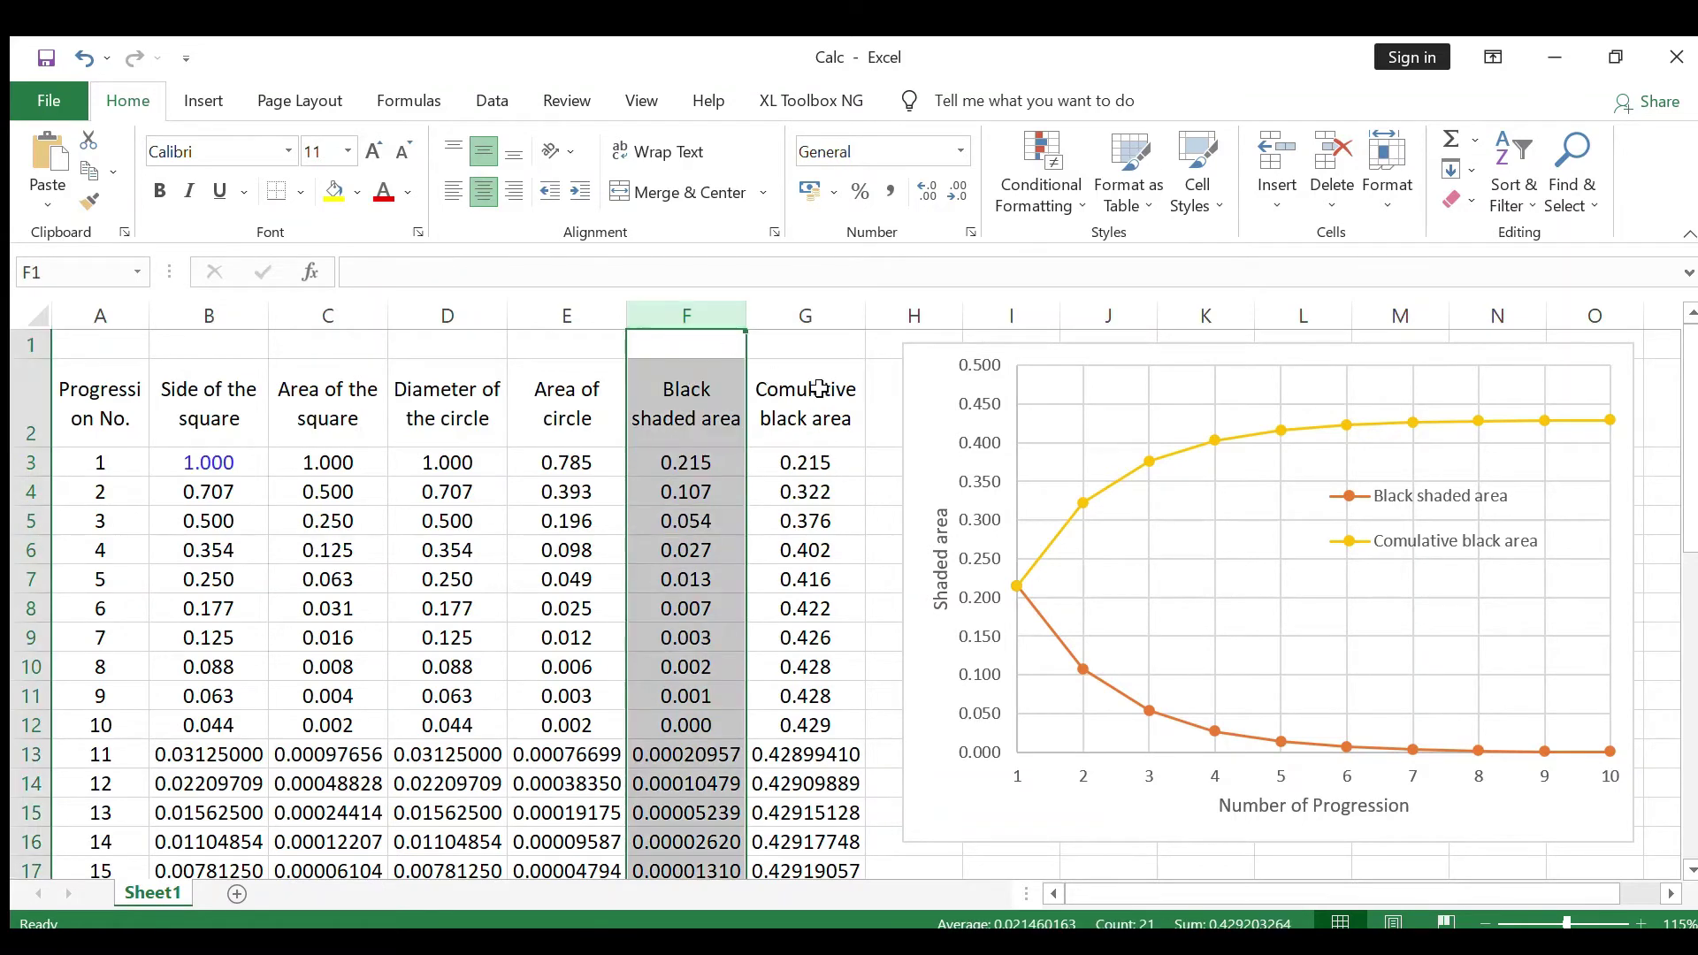
{"action": "left_click", "coordinate": [818, 390]}
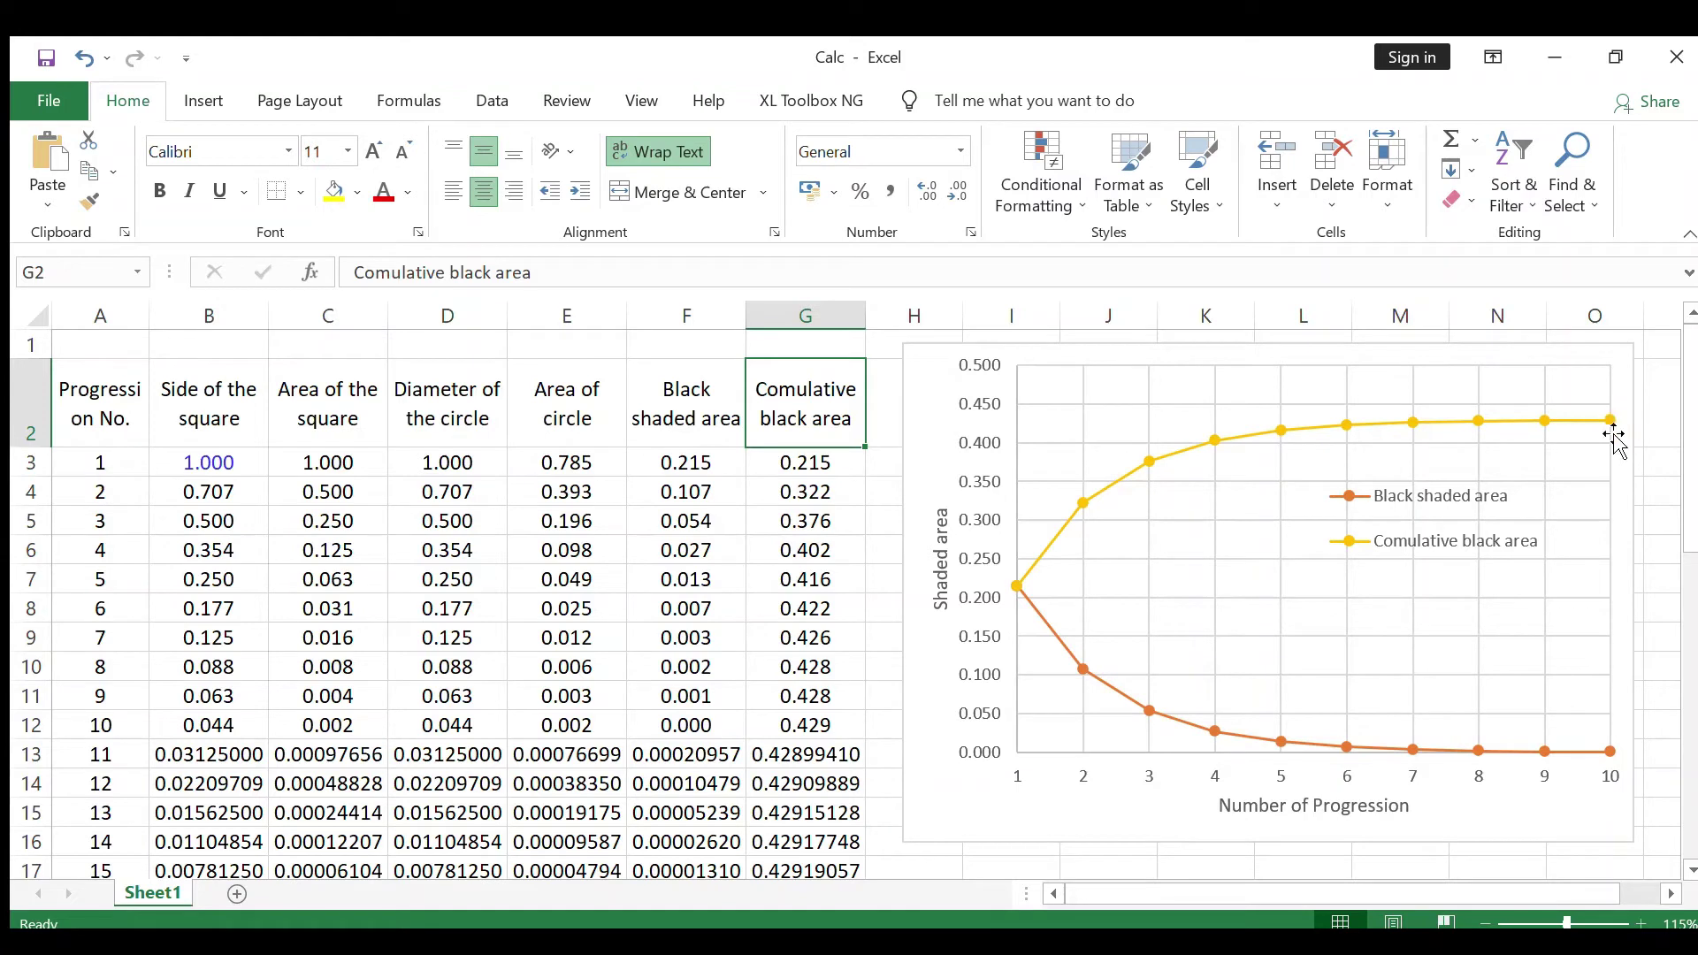
Step: Examine progression 10 in row 12 and compare the cumulative black areas for progressions 8 to 13 in G10:G15
{"action": "left_click", "coordinate": [26, 730]}
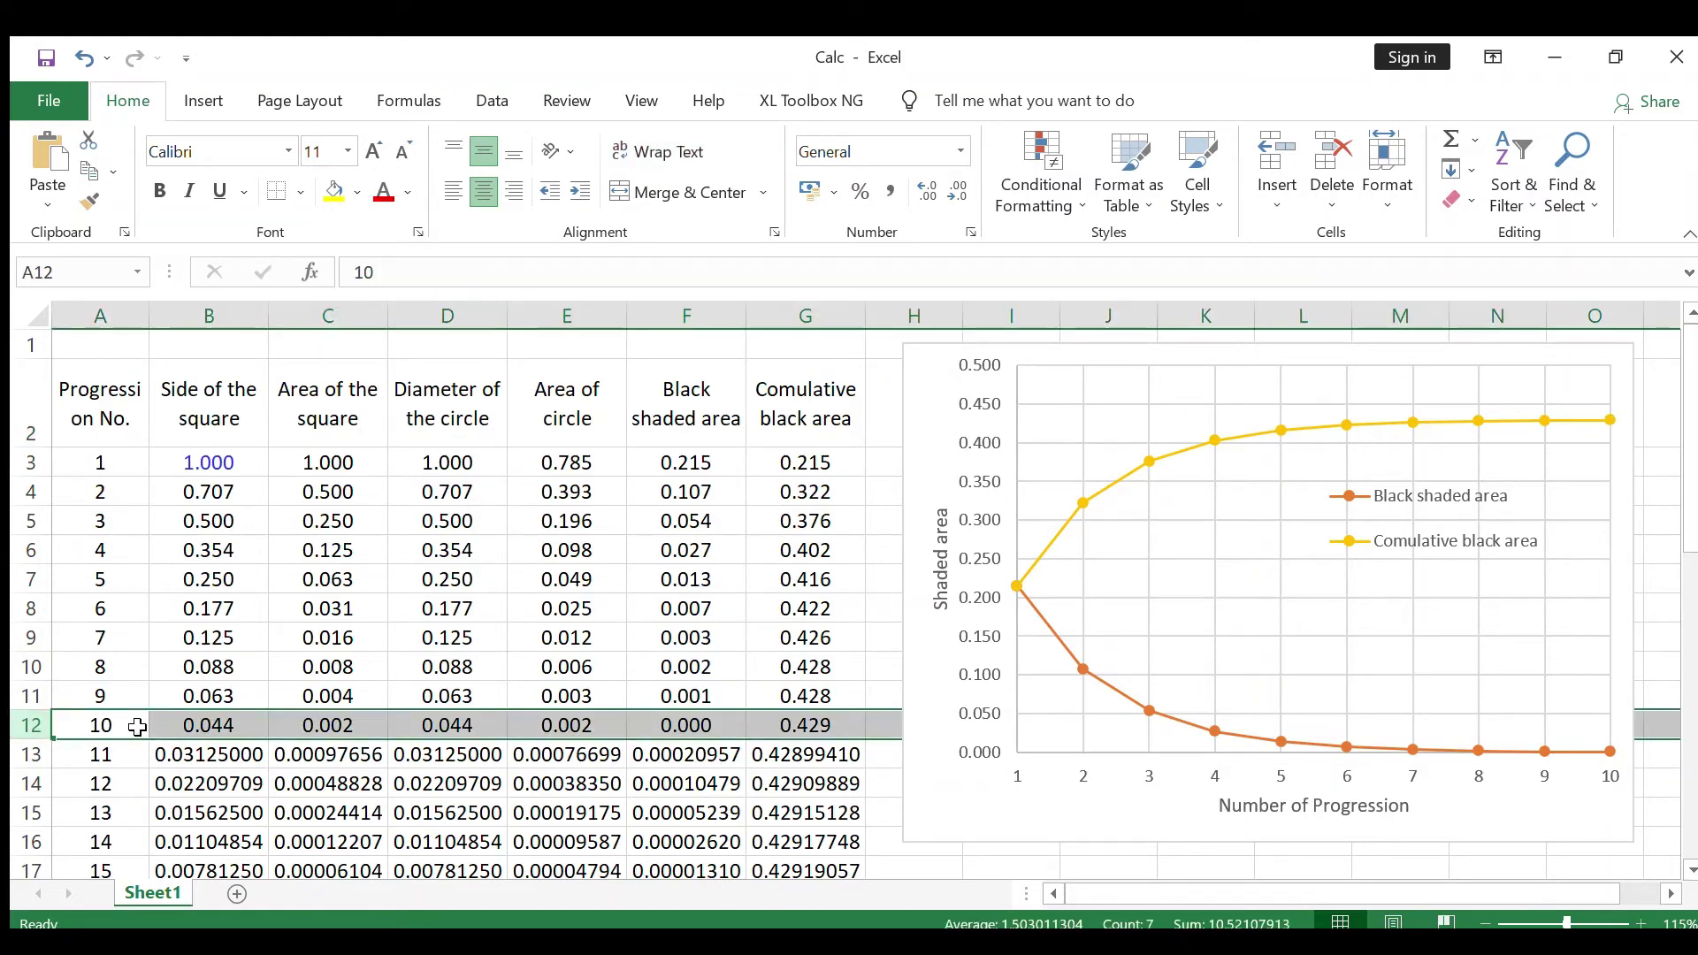
{"action": "left_click", "coordinate": [821, 727]}
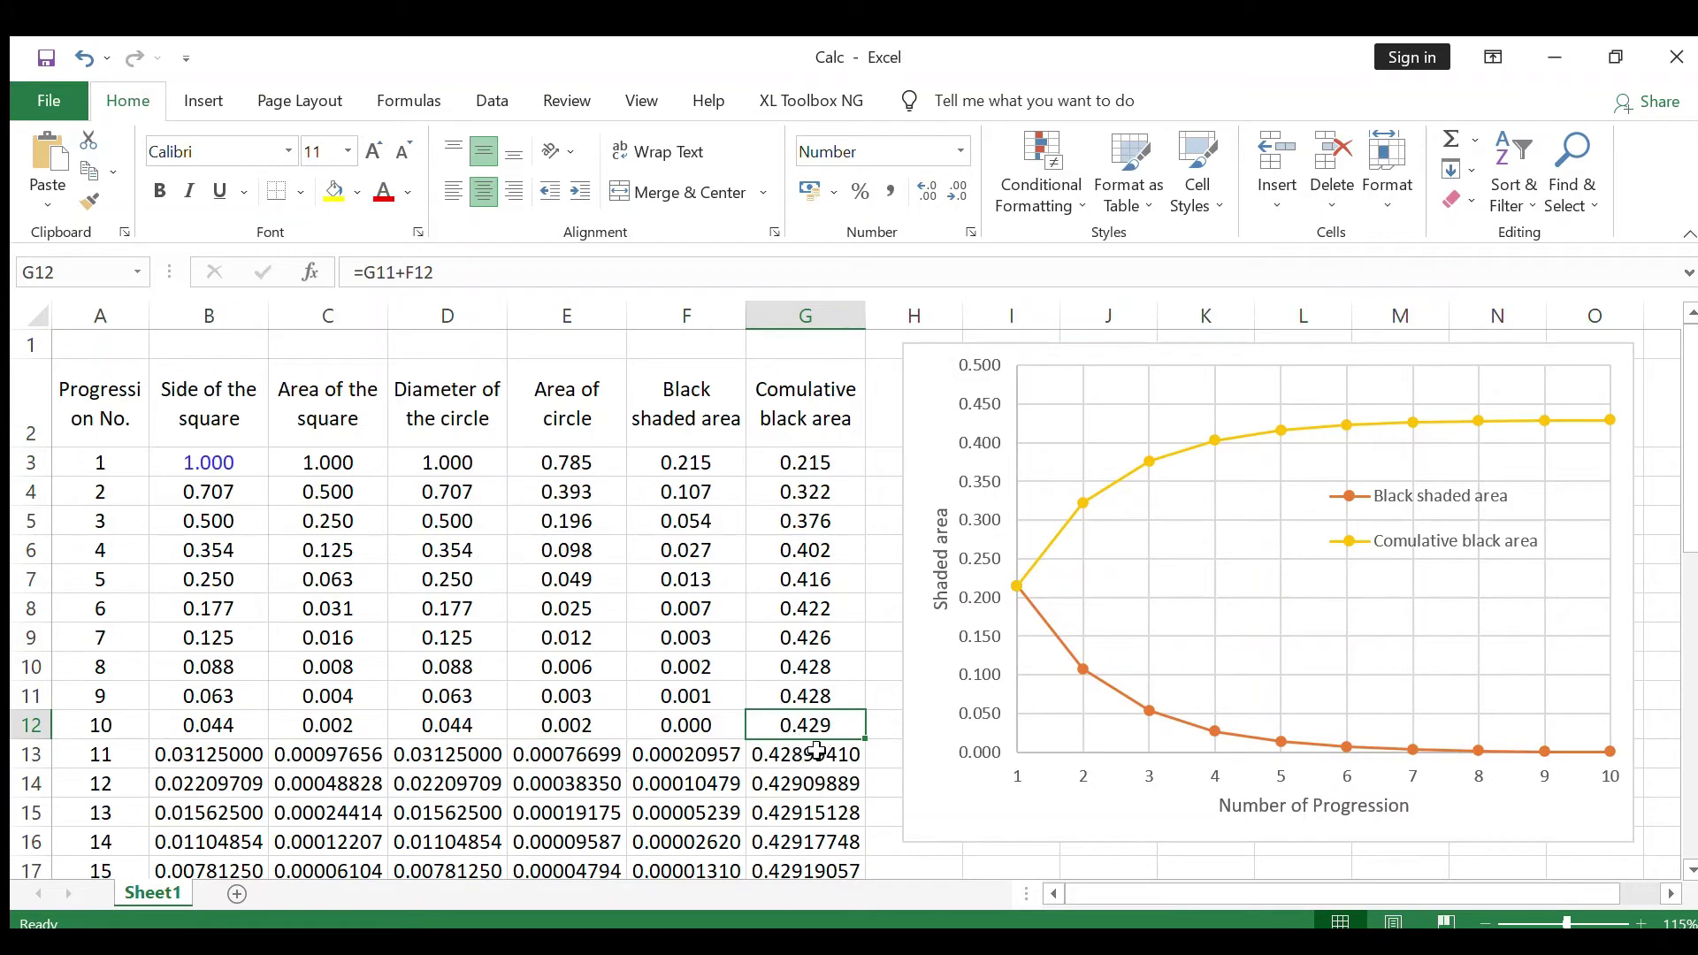
{"action": "left_click", "coordinate": [841, 675]}
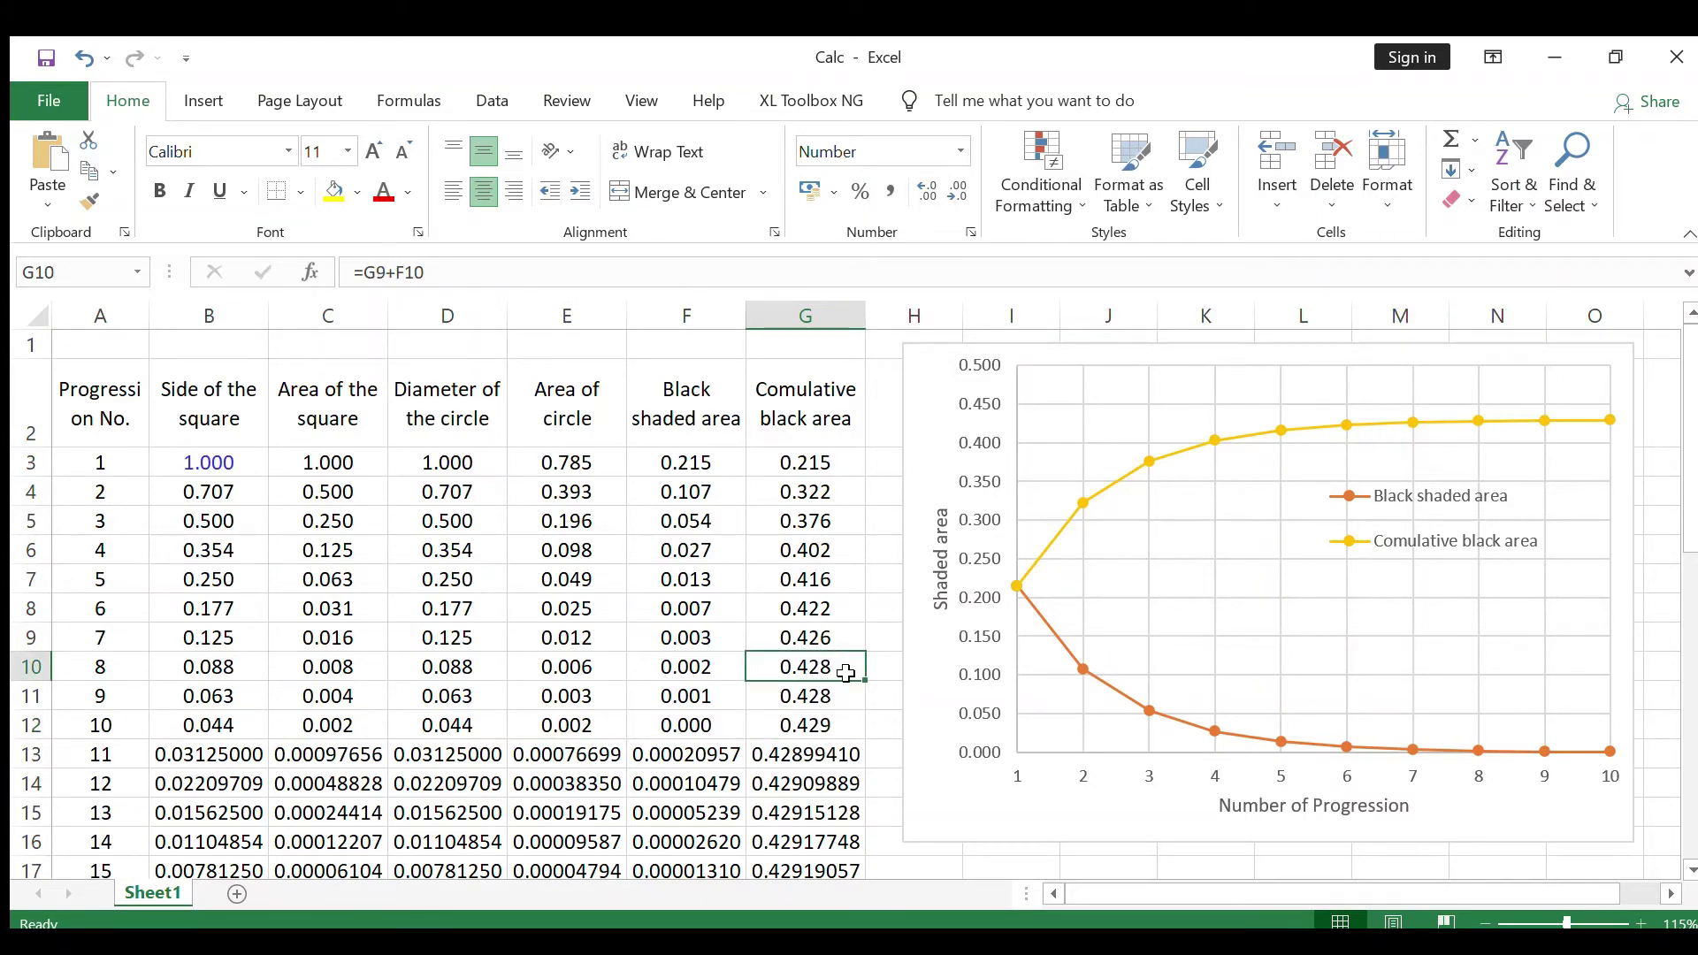
{"action": "left_click", "coordinate": [839, 699]}
{"action": "left_click", "coordinate": [802, 718]}
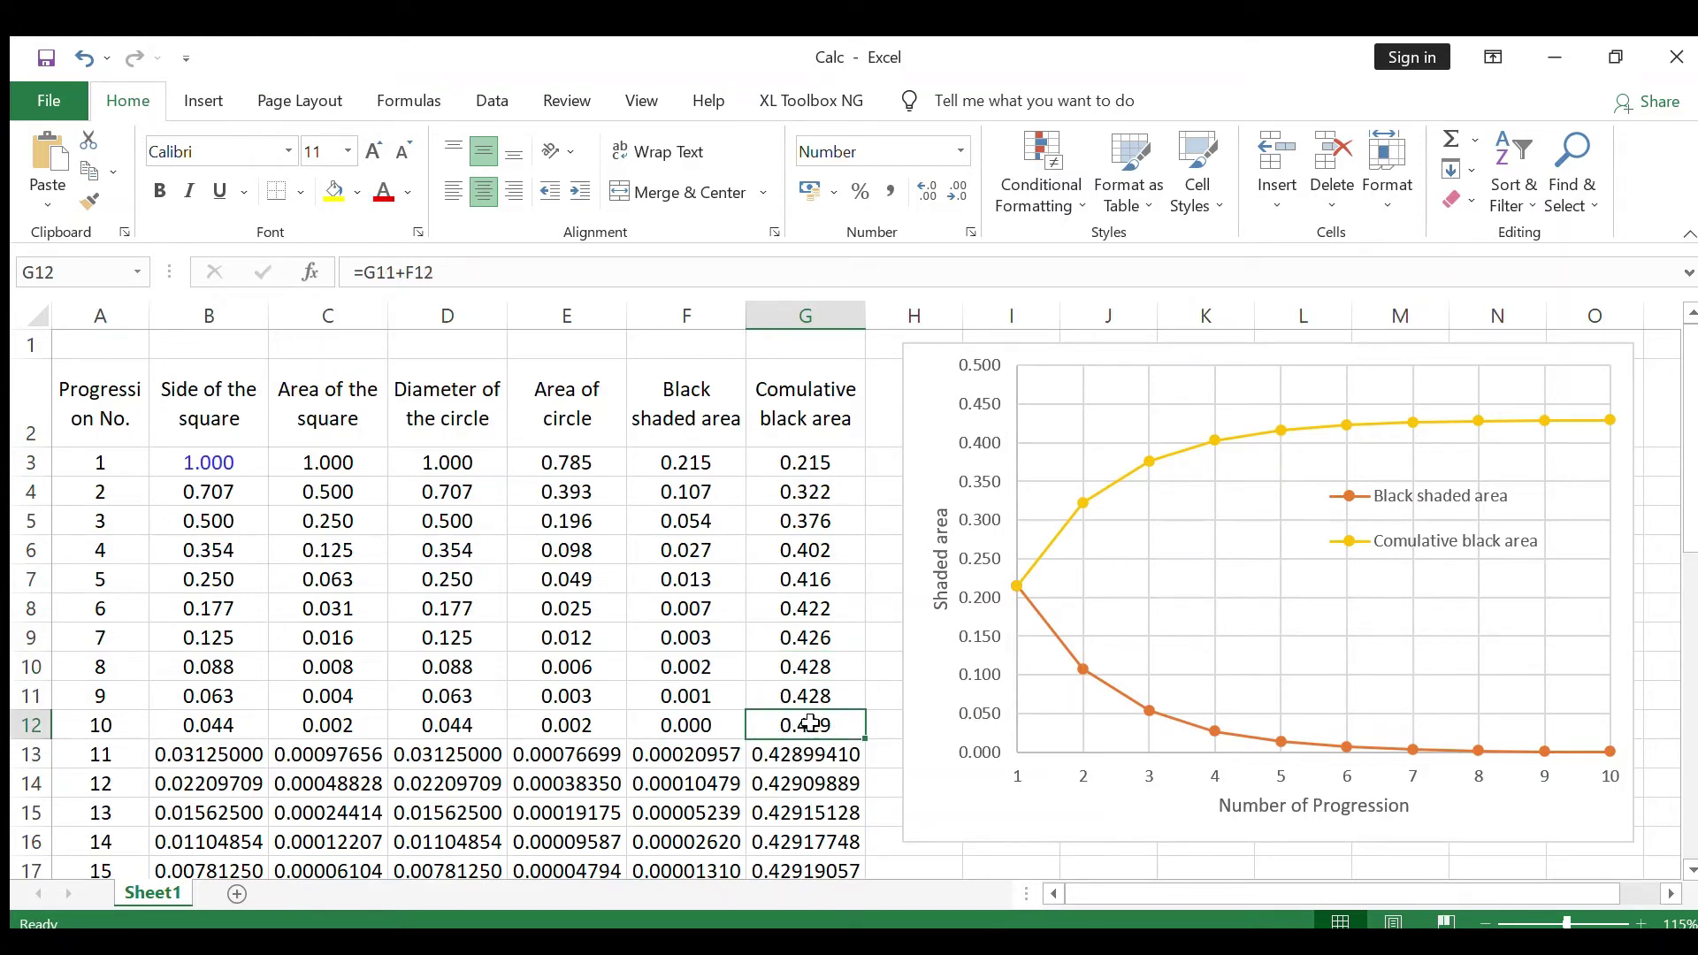
{"action": "left_click", "coordinate": [817, 759]}
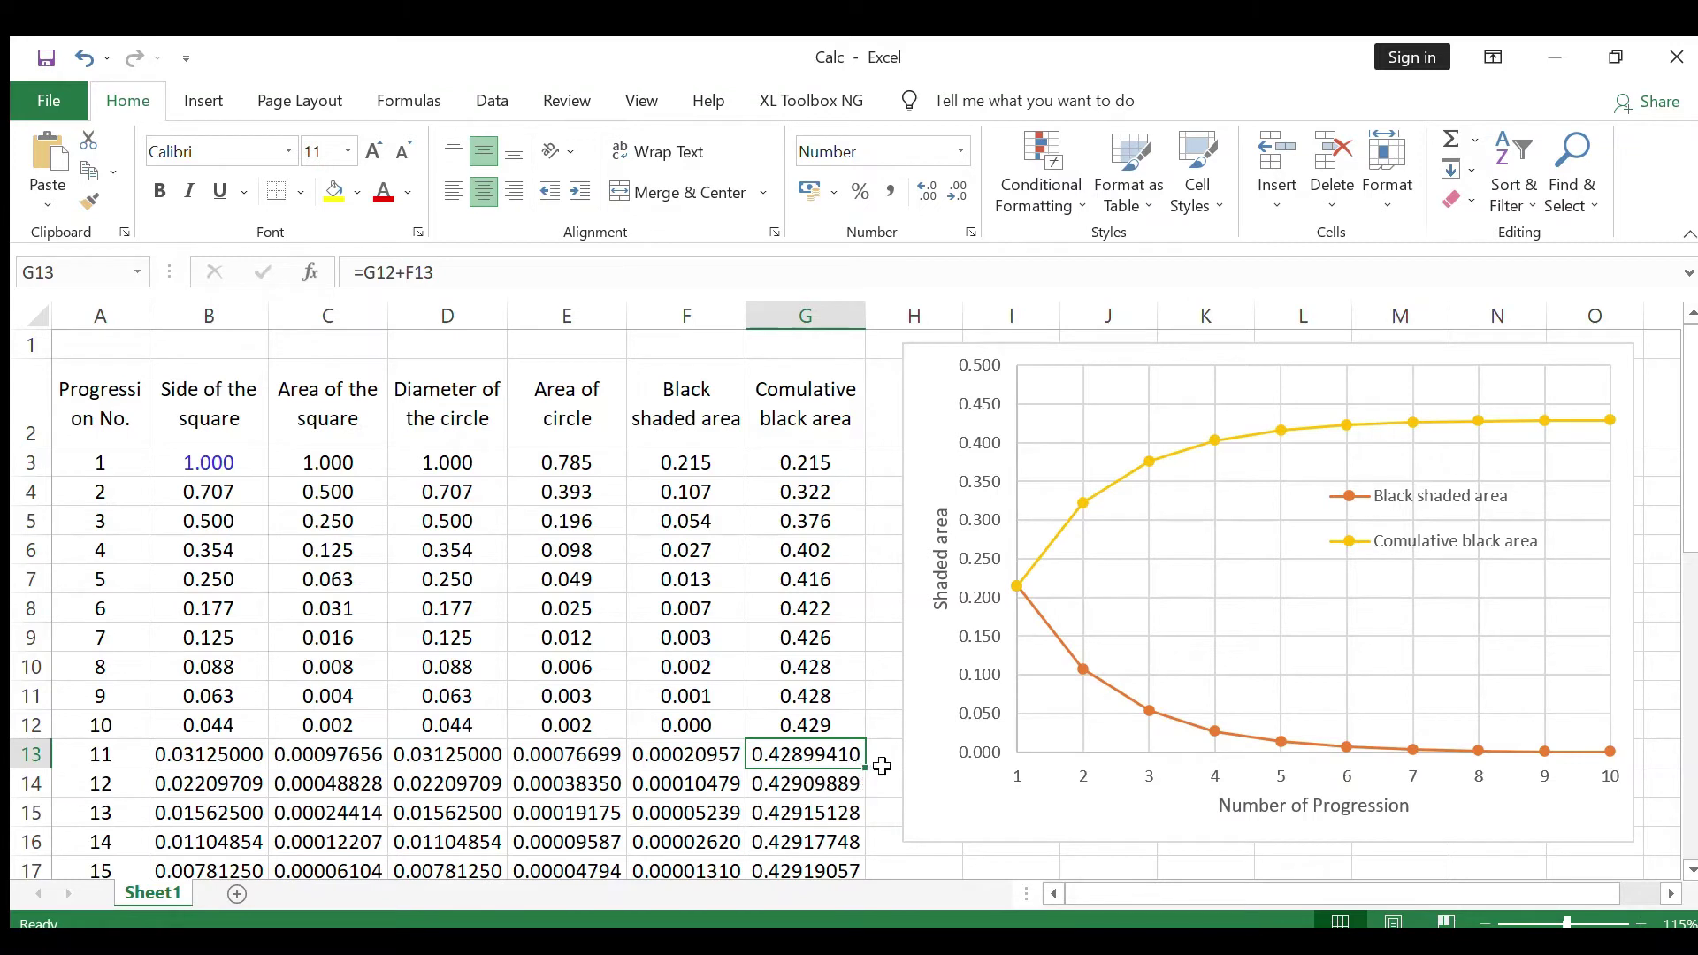
{"action": "left_click", "coordinate": [835, 786]}
{"action": "left_click", "coordinate": [836, 819]}
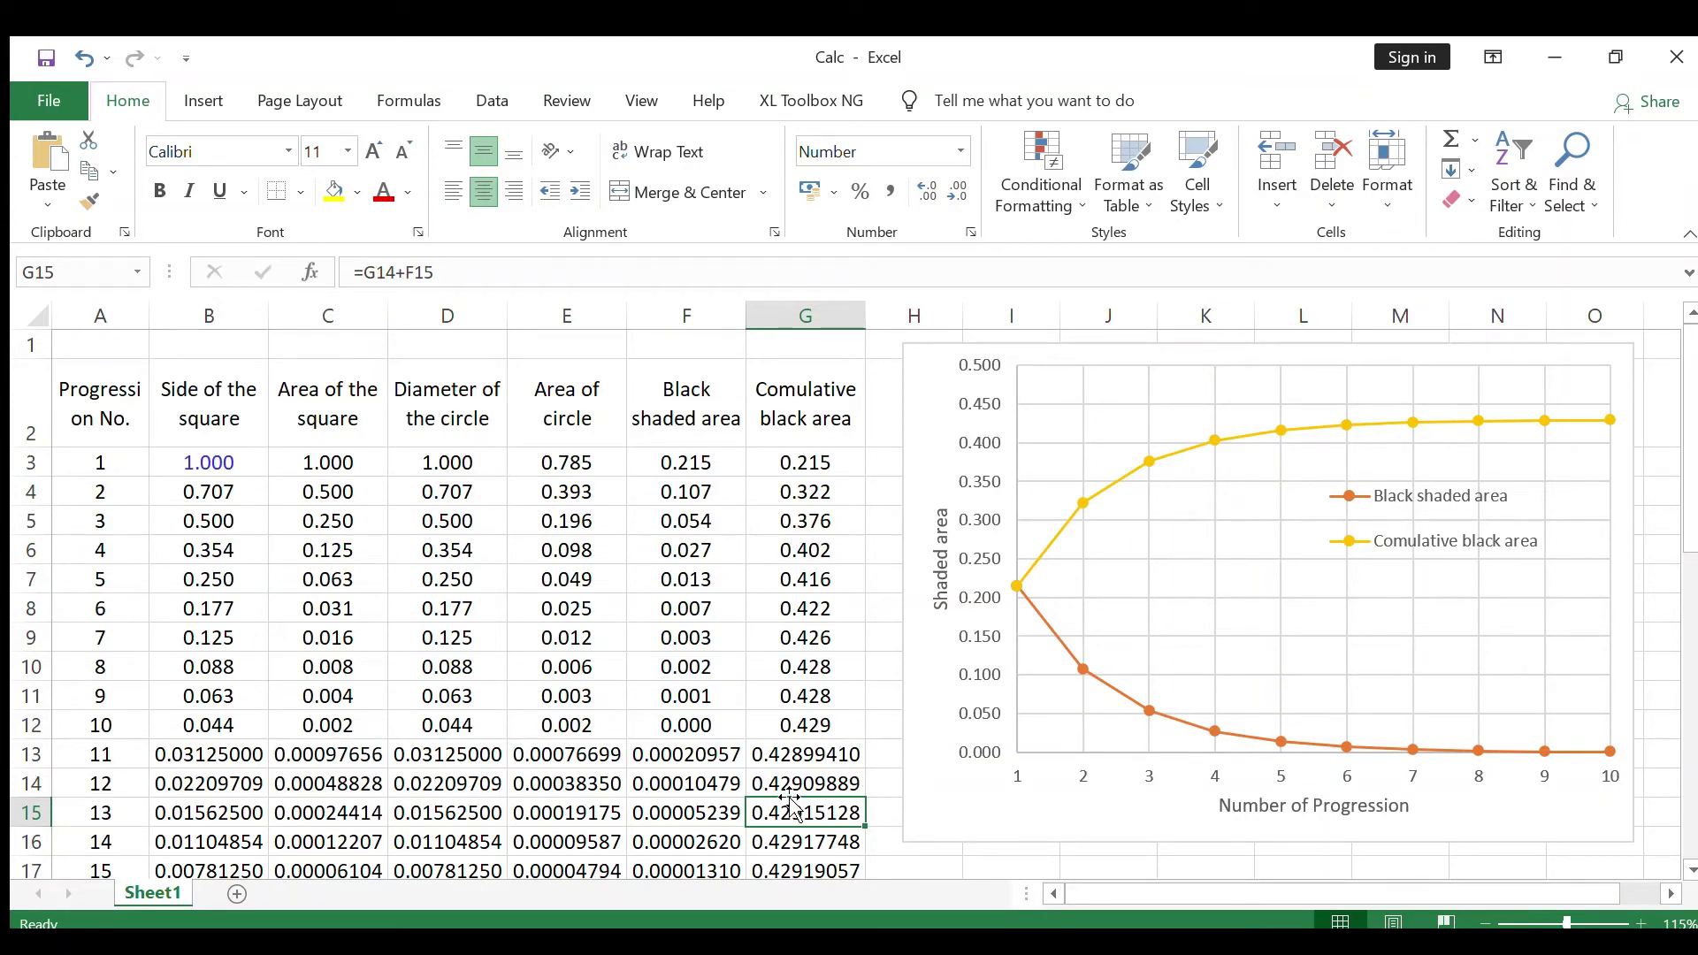
Step: Check the last progression, number 20 in A22, and its cumulative black area formula in G22
{"action": "scroll", "coordinate": [790, 805], "scroll_direction": "down", "scroll_amount": 2}
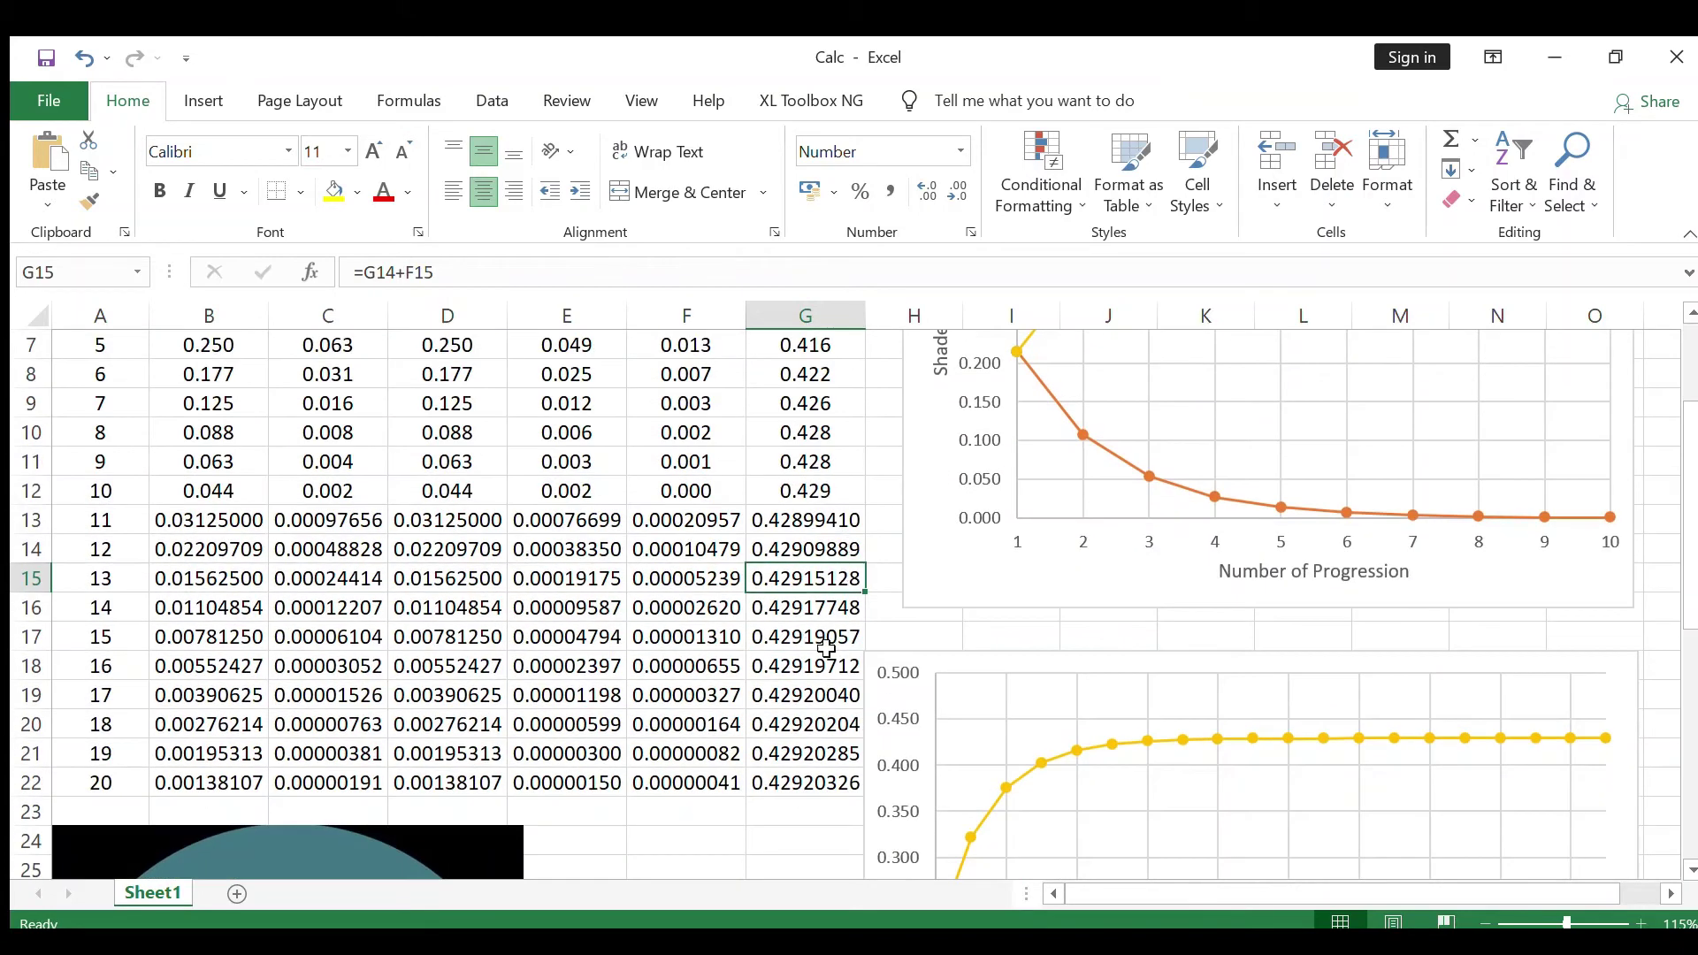
{"action": "left_click", "coordinate": [102, 786]}
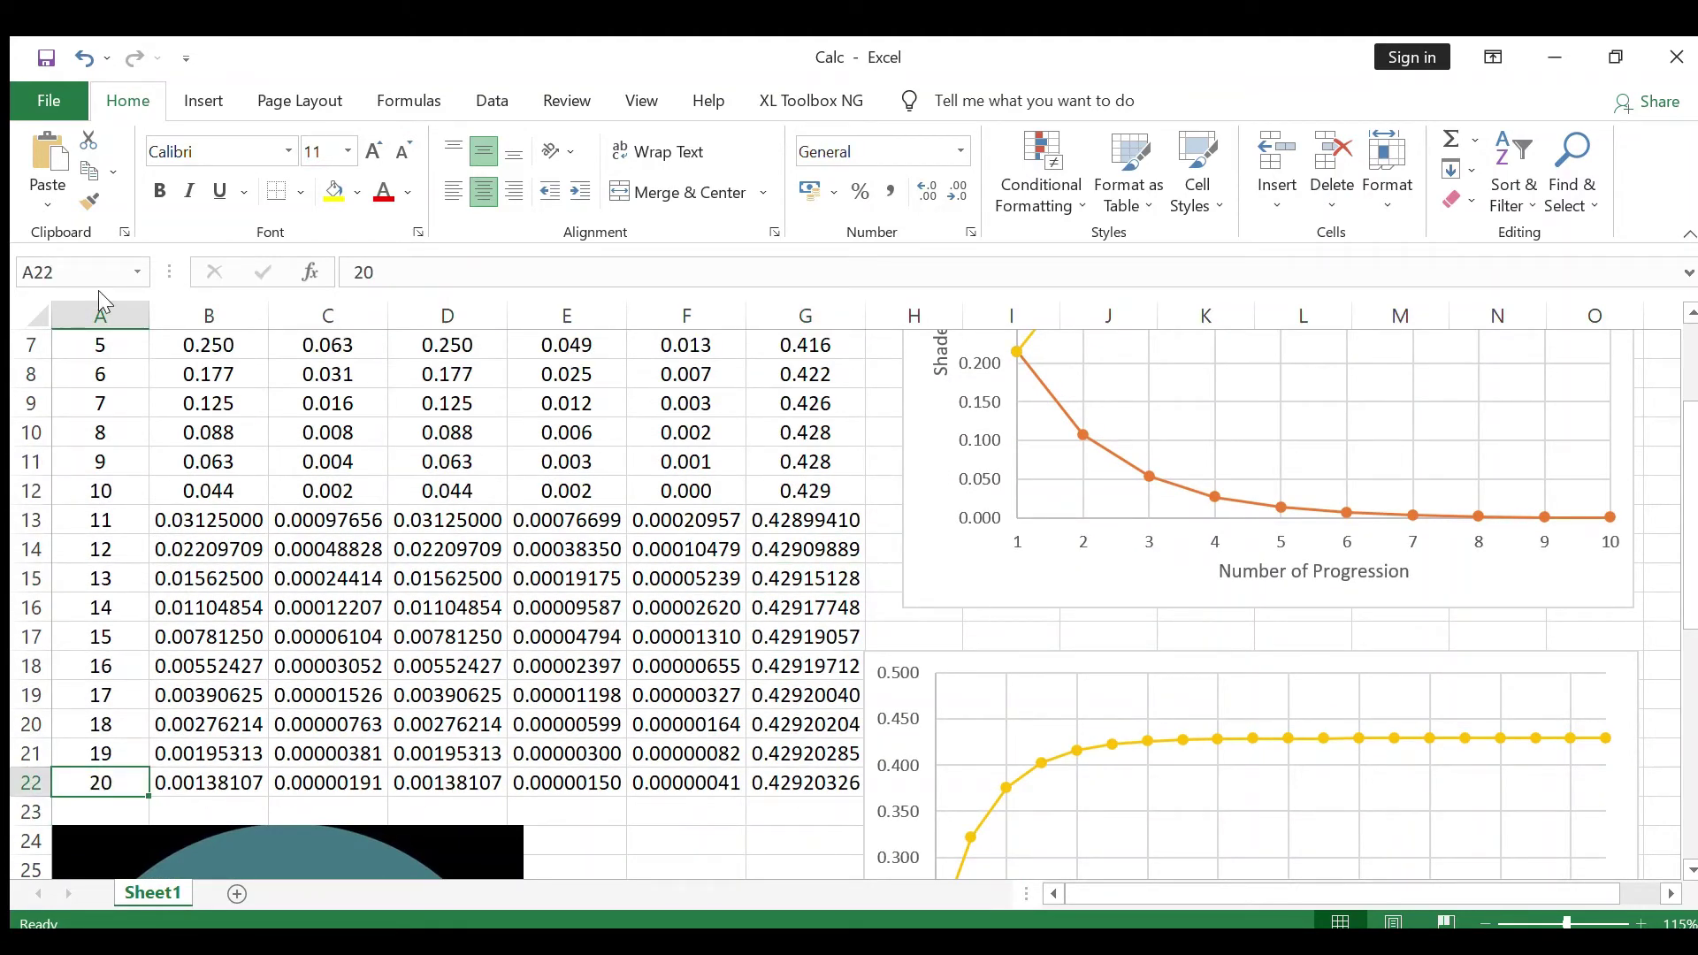
{"action": "left_click", "coordinate": [806, 785]}
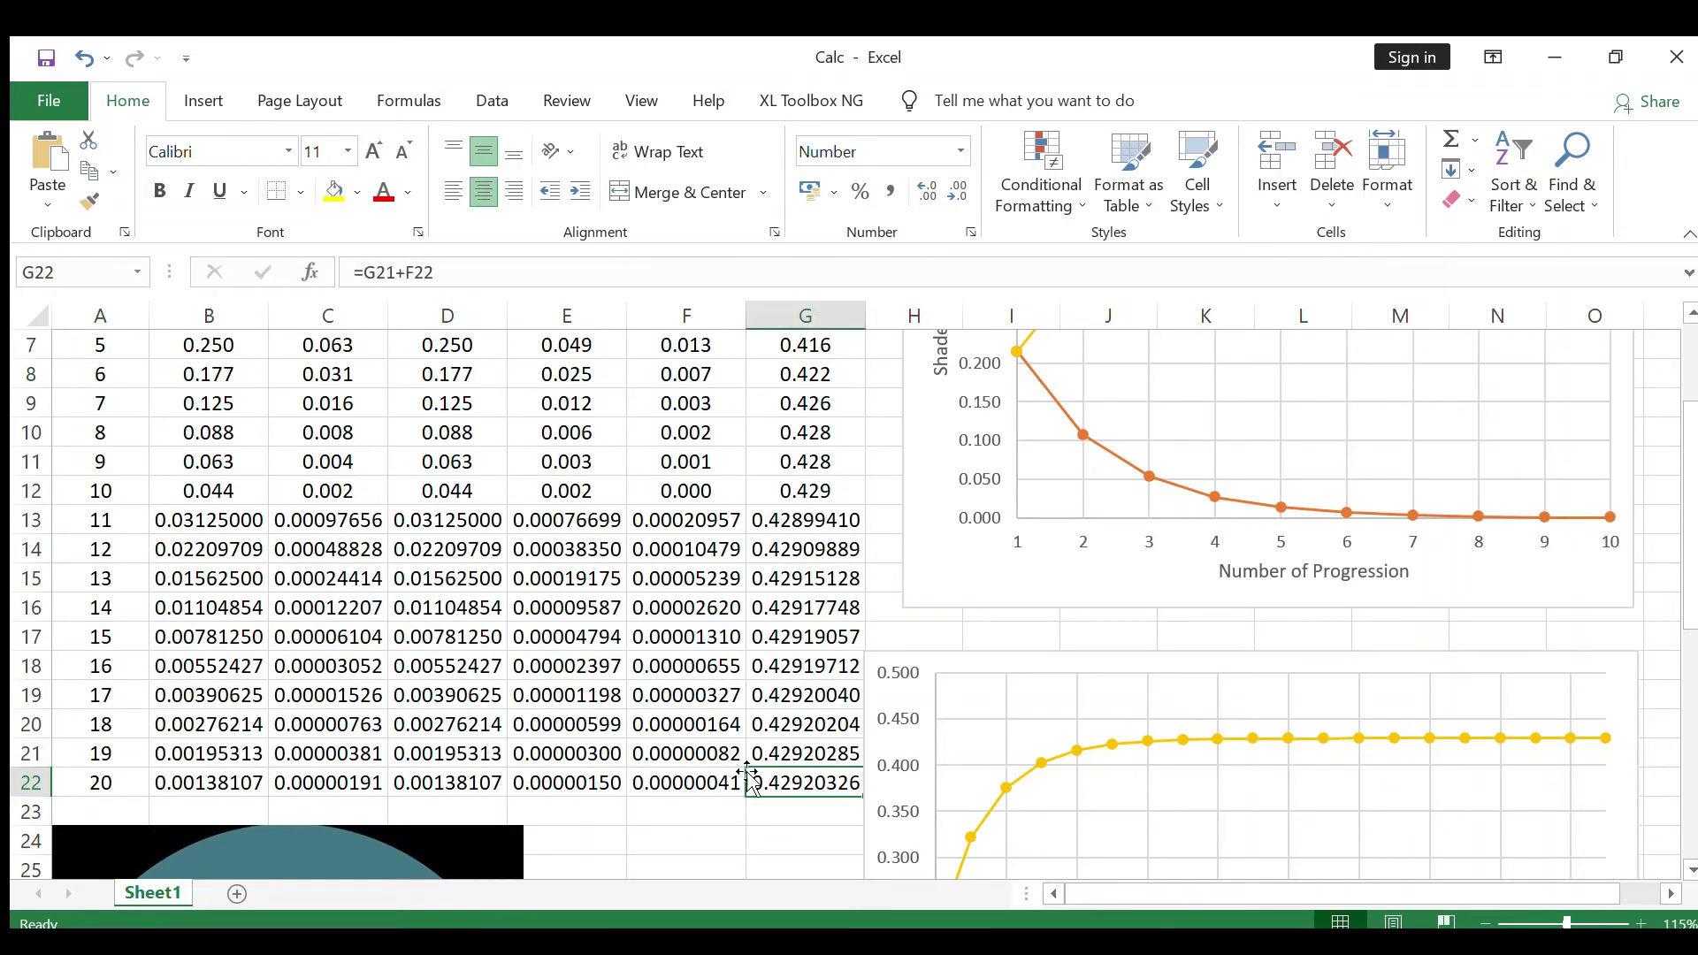
Step: Shift the lower cumulative area chart slightly away from column G and recheck the cumulative black area in G22
{"action": "left_click_drag", "start_coordinate": [901, 671], "coordinate": [912, 672]}
{"action": "left_click", "coordinate": [844, 821]}
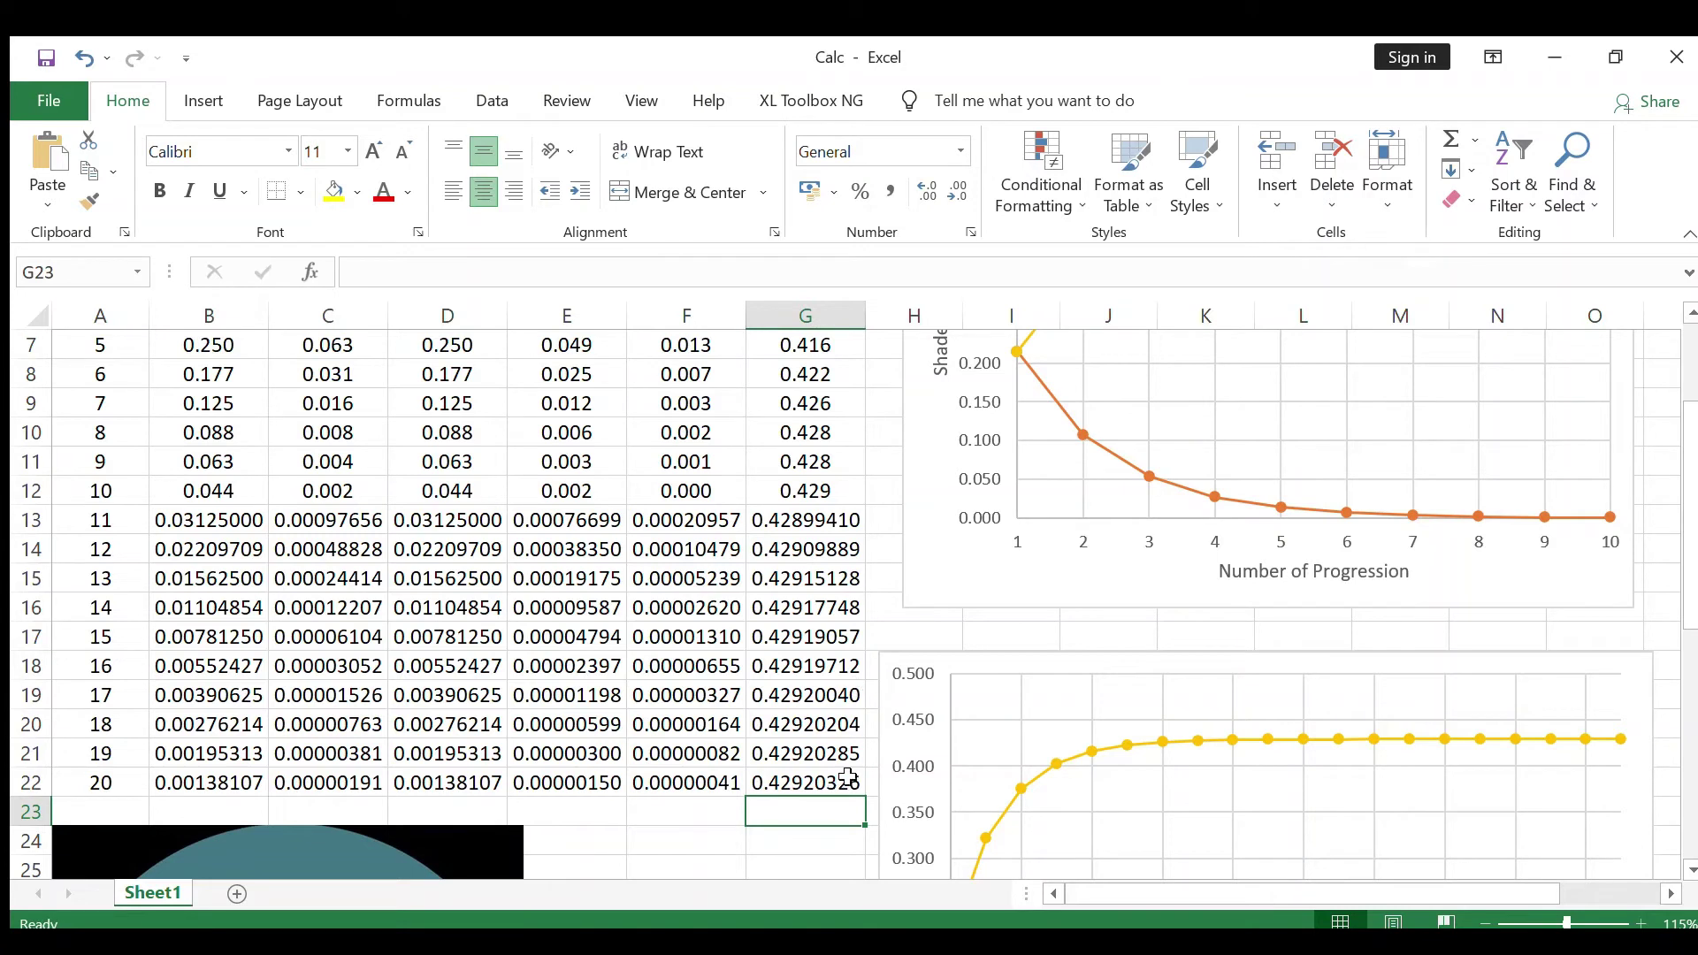
{"action": "left_click", "coordinate": [841, 786]}
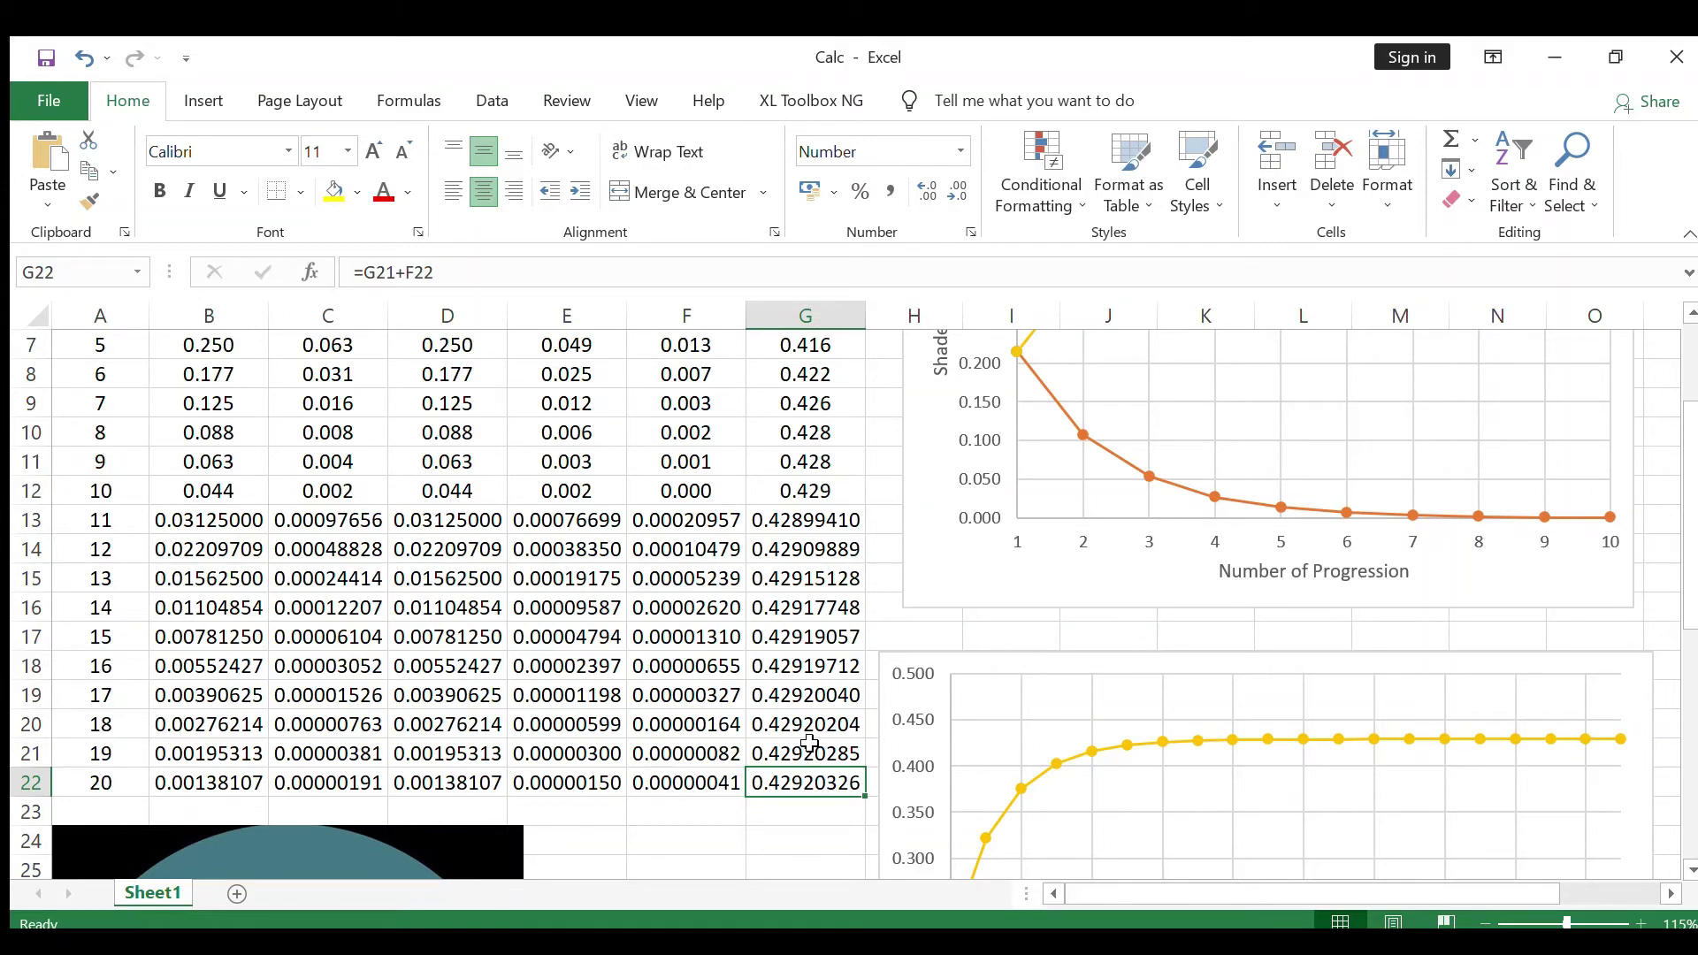
{"action": "scroll", "coordinate": [810, 743], "scroll_direction": "up", "scroll_amount": 2}
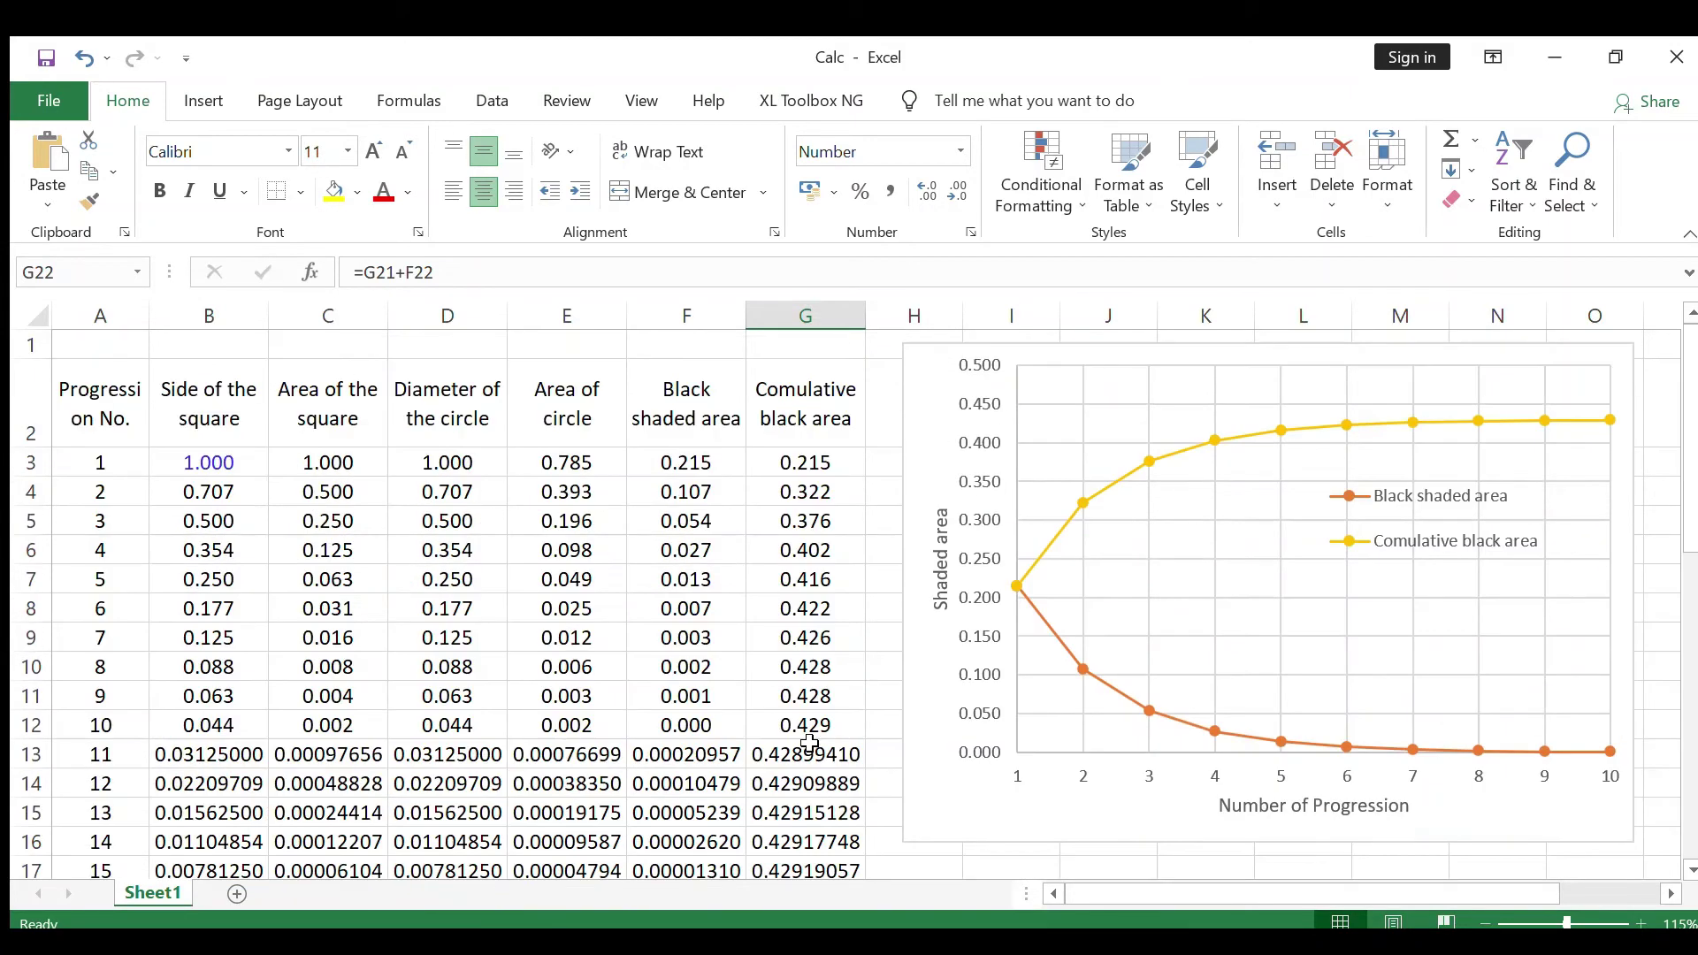